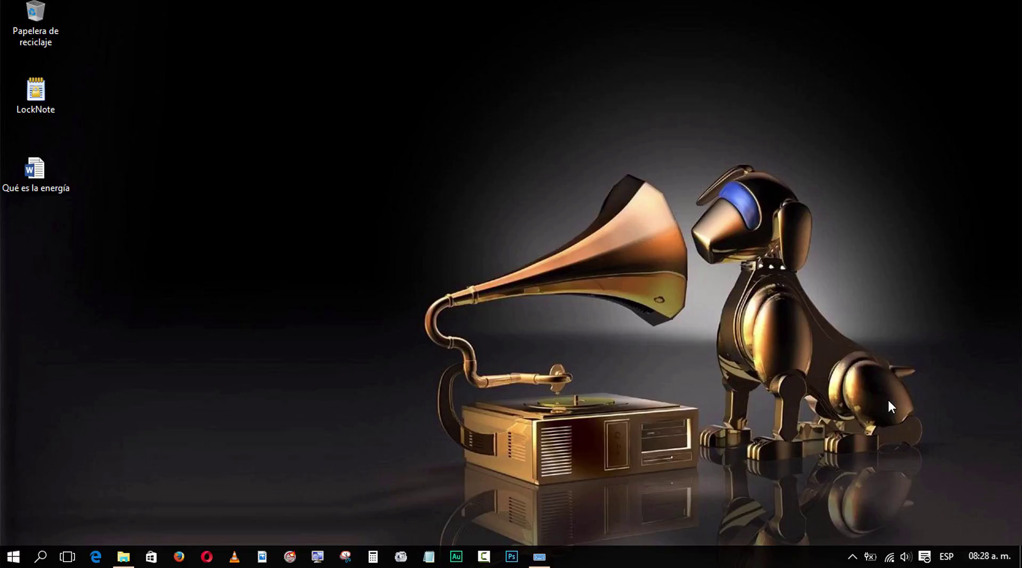
- Open LockNote from the desktop and look over its default welcome text
key("l")
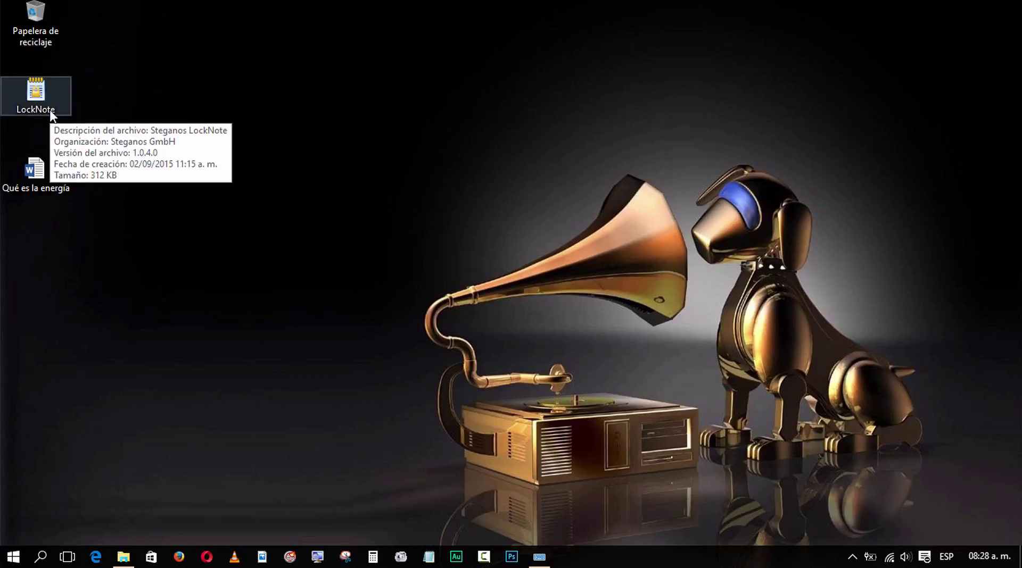
double_click(33, 102)
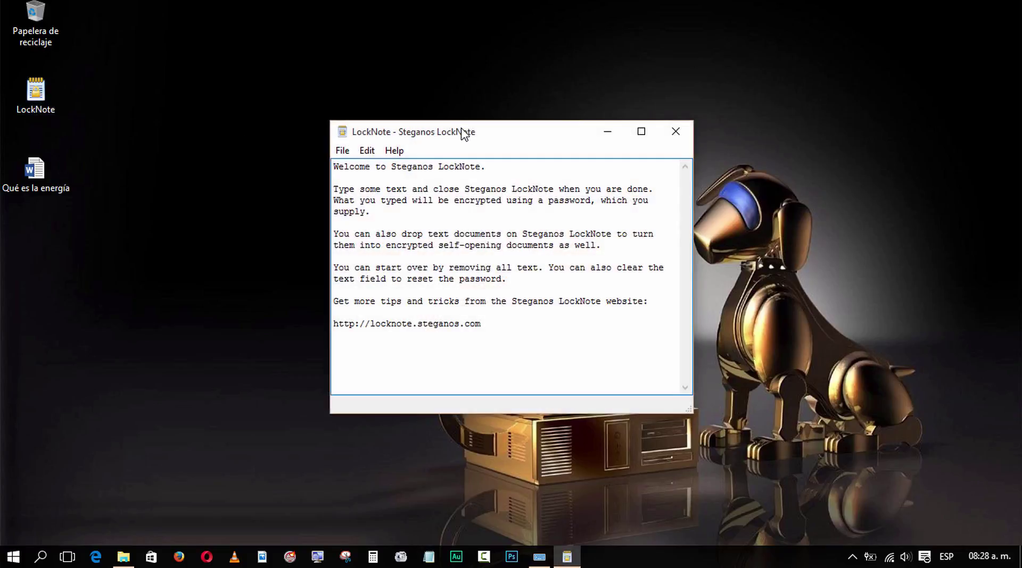
left_click_drag(463, 133, 474, 136)
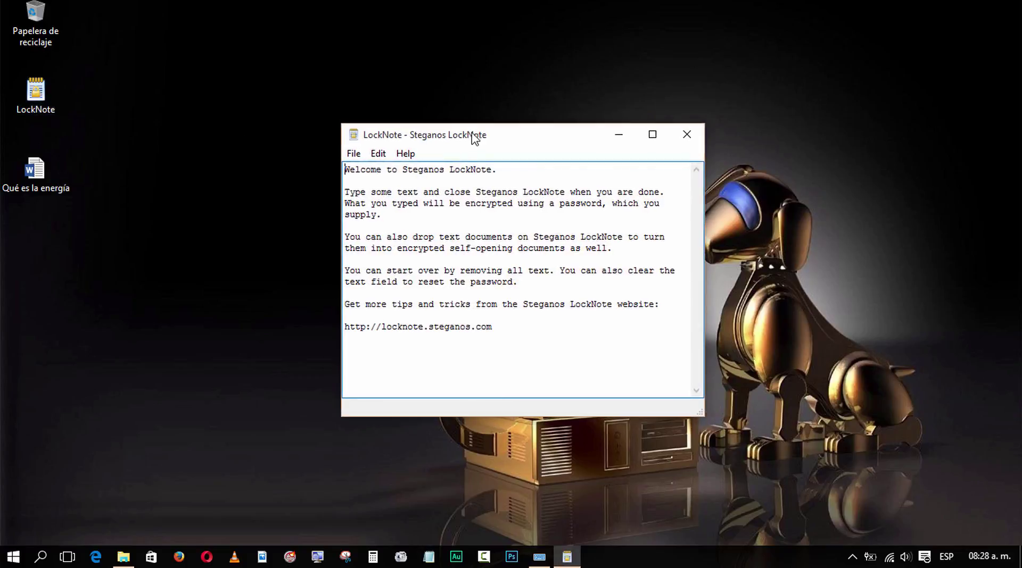
left_click(508, 267)
left_click_drag(490, 299, 363, 169)
left_click(424, 235)
- Open the "Qué es la energía" Word document, copy its entire content, and minimize the document window
double_click(41, 176)
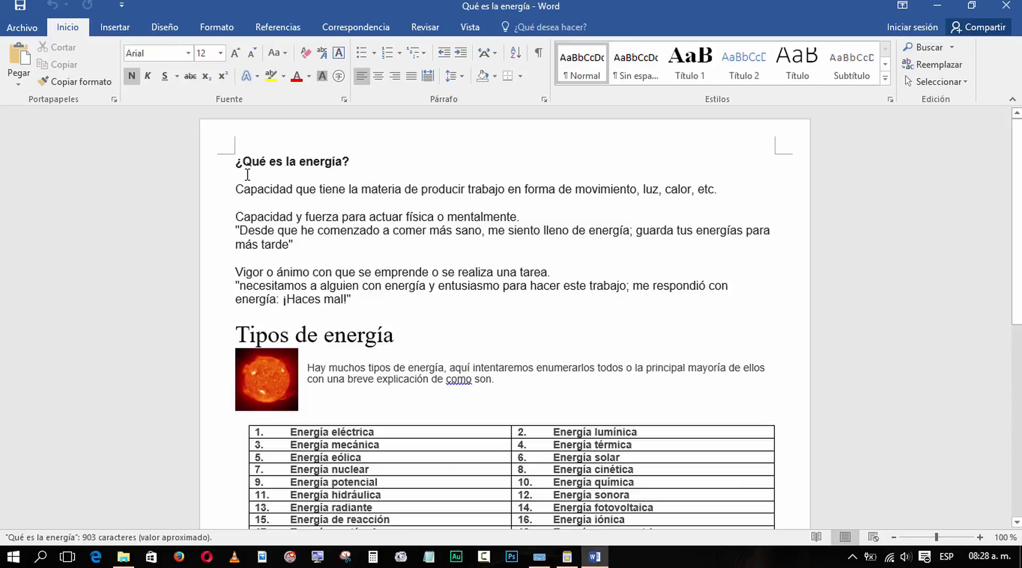
left_click_drag(236, 160, 761, 411)
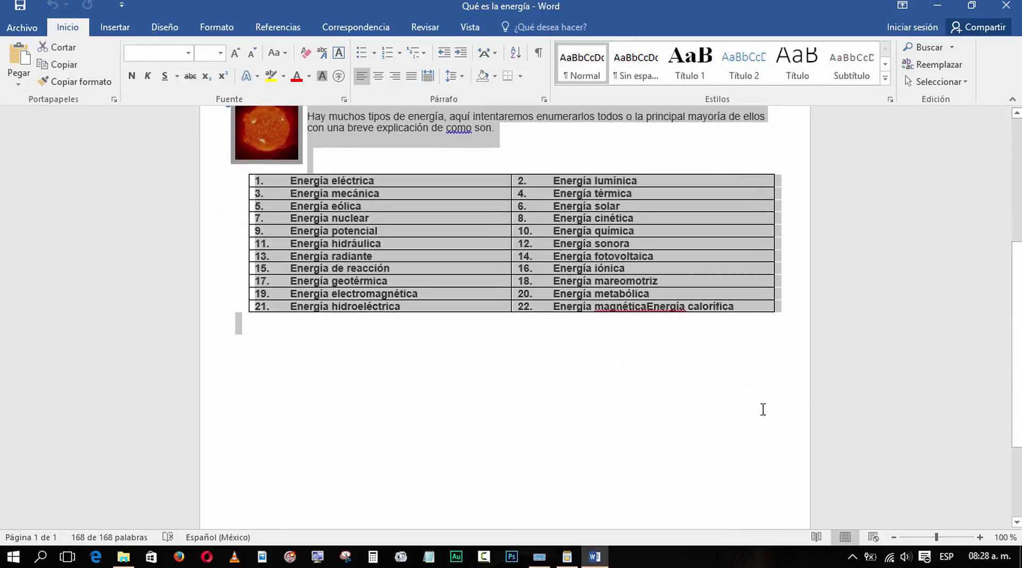
left_click(947, 6)
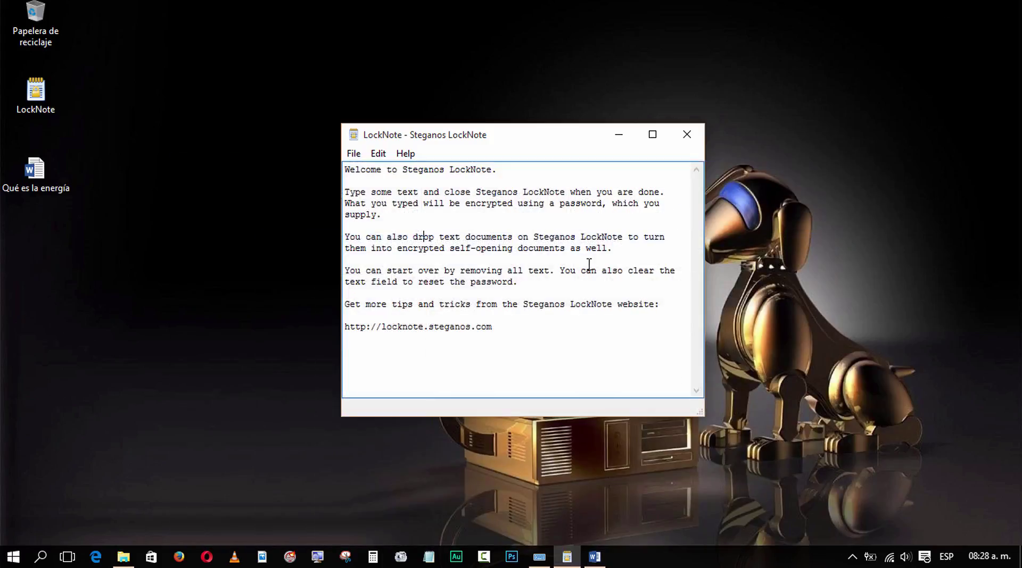
- Replace all of the LockNote welcome text with the copied energy text and review it from the beginning
left_click_drag(540, 351, 341, 169)
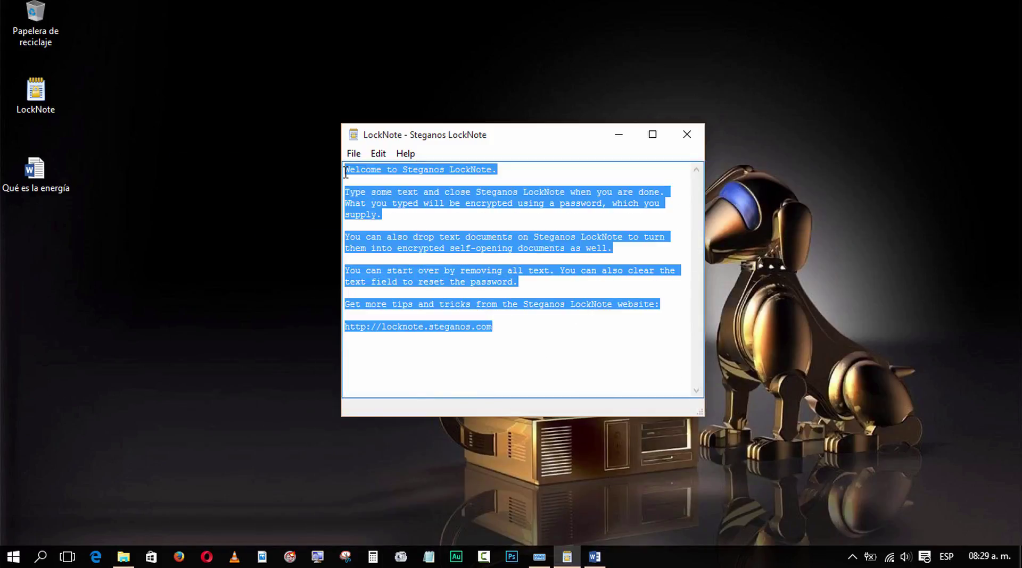
type("Tipos de energía Hay muchos tipos de energía, aquí intentaremos enumerarlos todos o la principal mayoría de ellos con una breve explicación de como son.  1.\tEnergía eléctrica\t2.\tEnergía lumínica 3.\tEnergía mecánica\t4.\tEnergía térmica 5.\tEnergía eólica\t6.\tEnergía solar 7.\tEnergía nuclear\t8.\tEnergía cinética 9.\tEnergía potencial\t10.\tEnergía química 11.\tEnergía hidráulica\t12.\tEnergía sonora 13.\tEnergía radiante\t14.\tEnergía fotovoltaica 15.\tEnergía de reacción\t16.\tEnergía iónica 17.\tEnergía geotérmica\t18.\tEnergía mareomotriz 19.\tEnergía electromagnética\t20.\tEnergía metabólica 21.\tEnergía hidroeléctrica\t22.\tEnergía magnéticaEnergía calorífica")
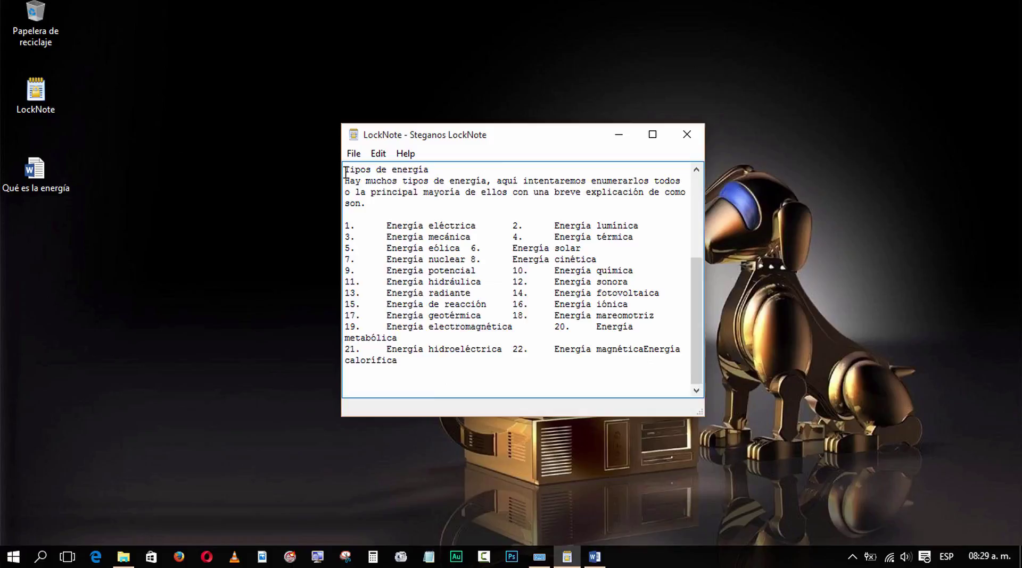
left_click(397, 225)
scroll(399, 228, "up", 5)
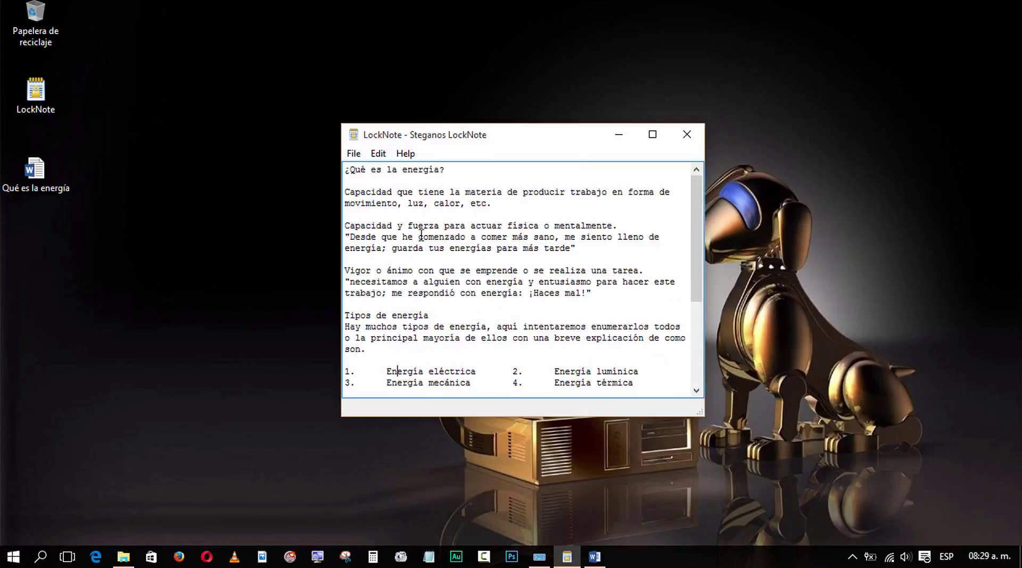
left_click_drag(441, 132, 450, 143)
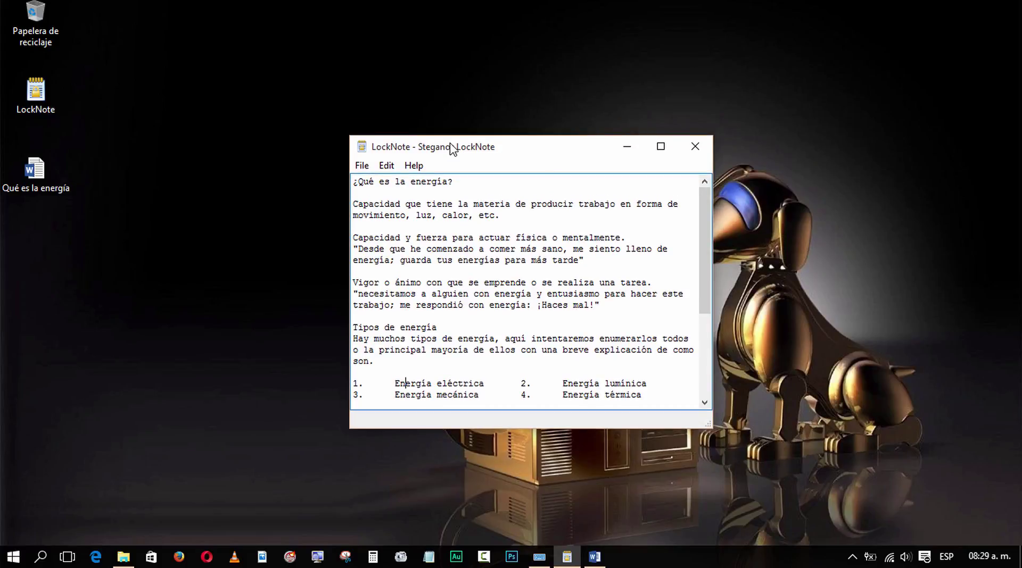
left_click(362, 166)
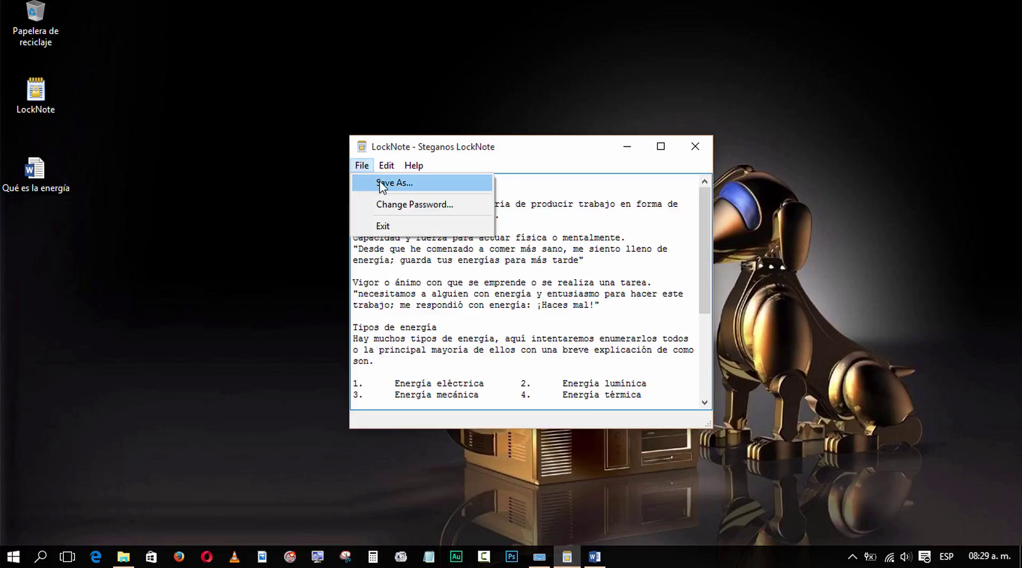
left_click(381, 184)
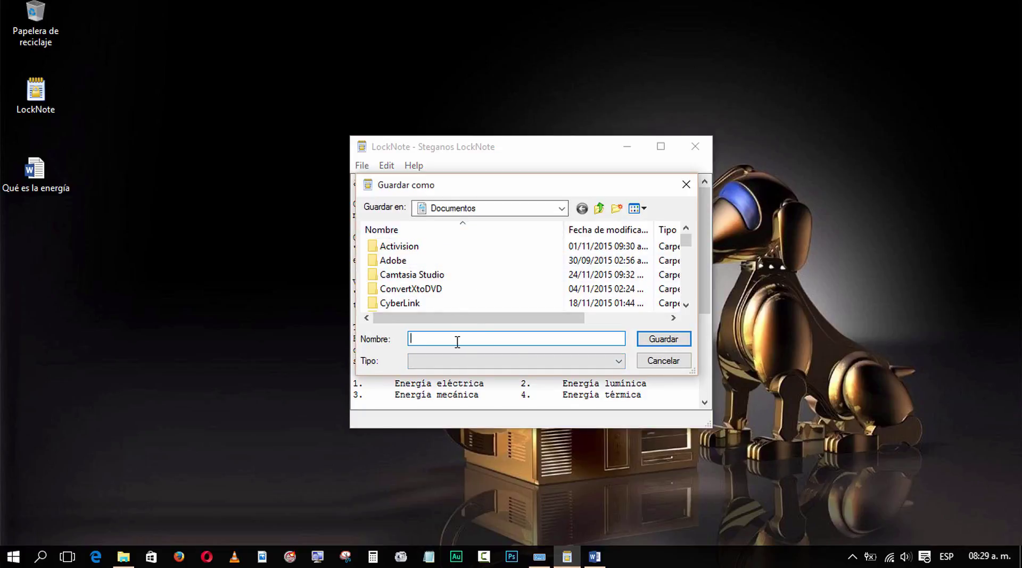
left_click(676, 364)
left_click(220, 176)
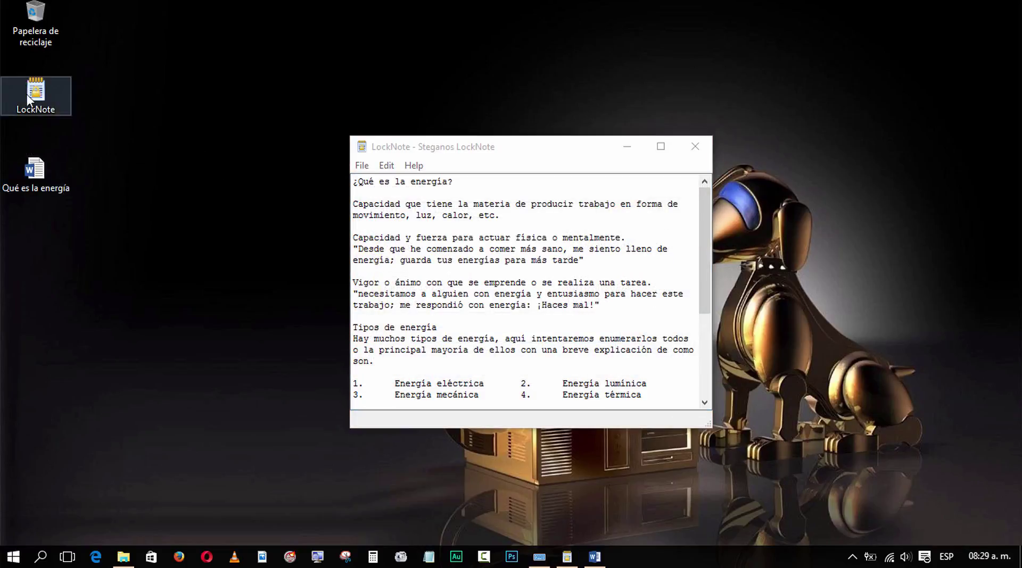
left_click(413, 243)
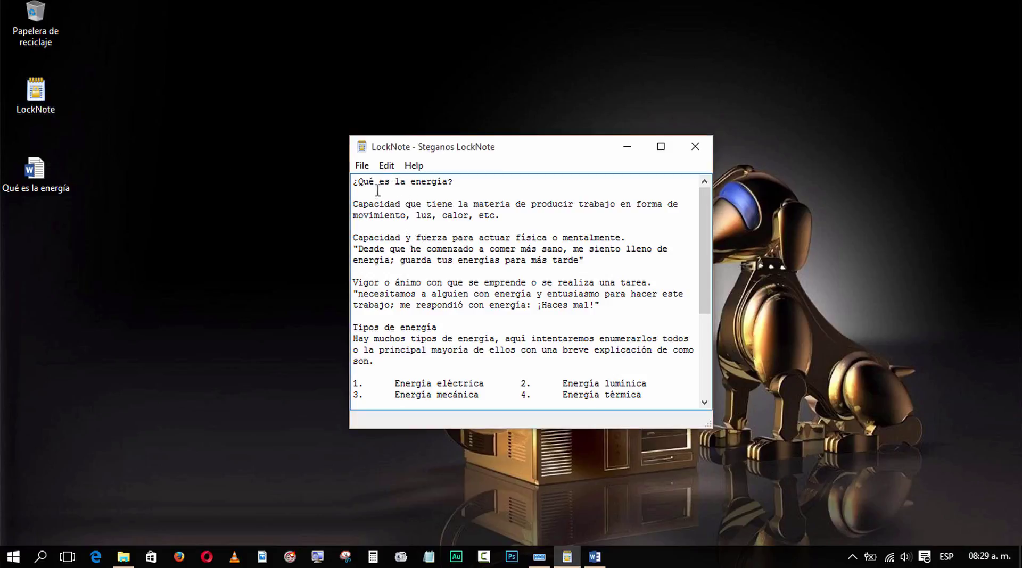
- Close the note to start its password-protected save, and bring up the on-screen keyboard for entering the password
left_click(695, 154)
left_click(454, 330)
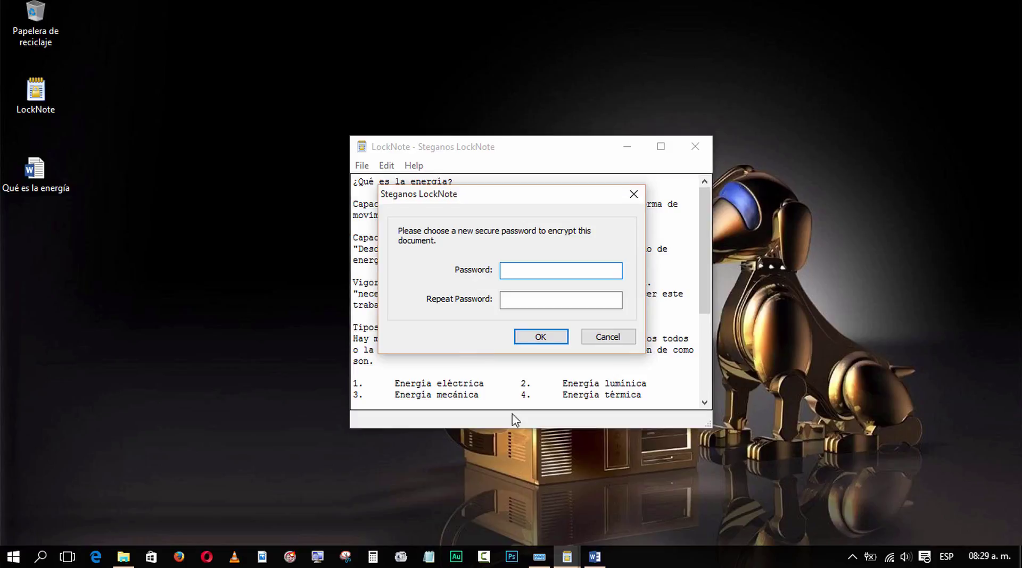
left_click(547, 558)
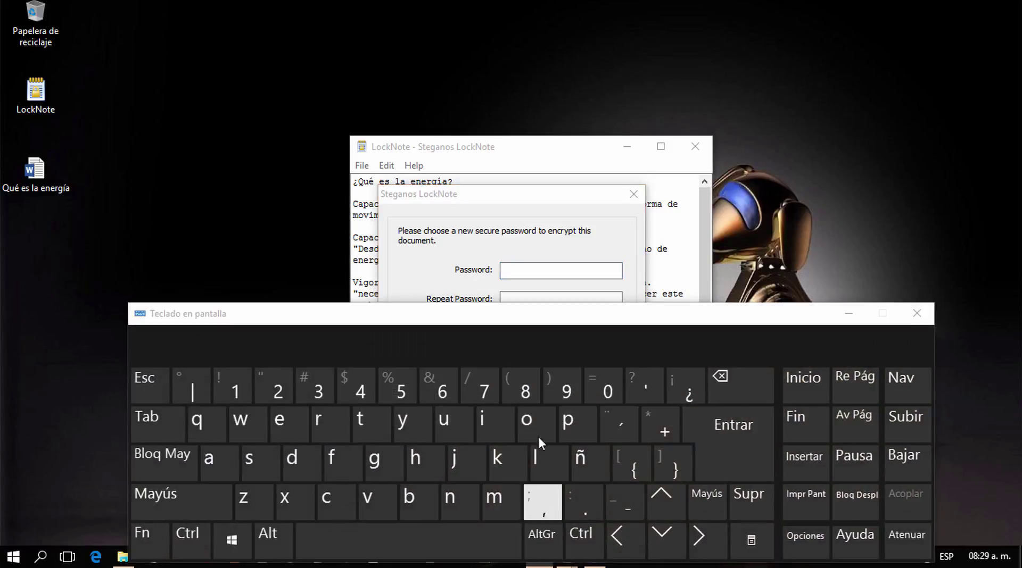
mouse_move(552, 319)
left_mouse_down()
mouse_move(558, 240)
mouse_move(554, 312)
left_mouse_up()
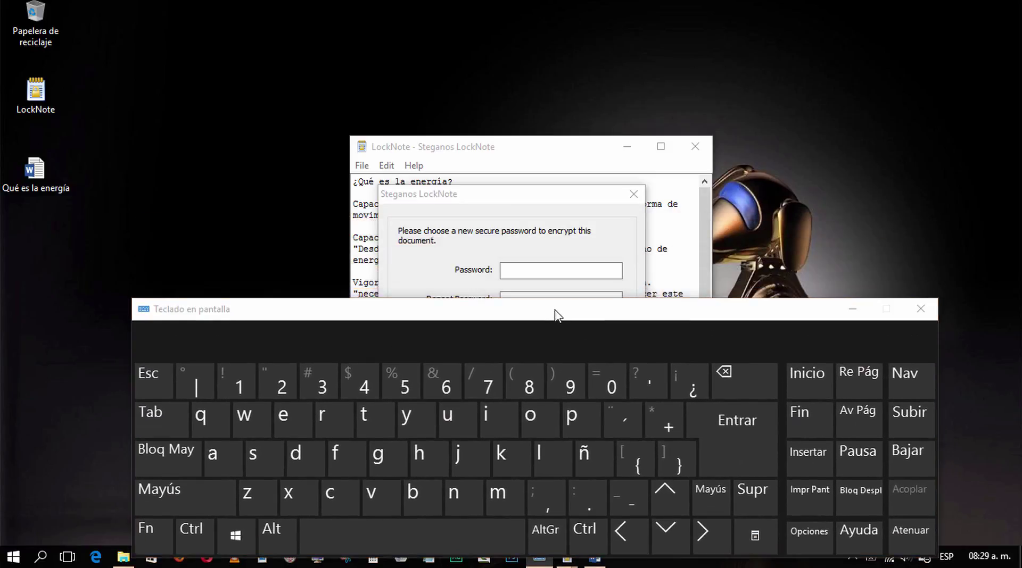
- Enter a new encryption password for the note in the Password field using the on-screen keyboard
left_click(516, 267)
left_click(581, 429)
left_click(331, 419)
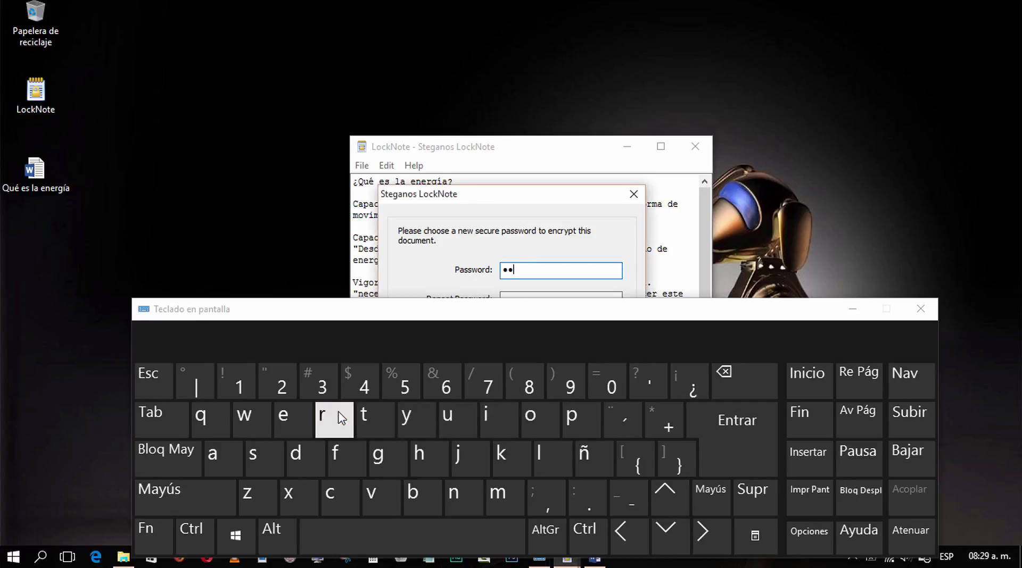
left_click(530, 426)
left_click(408, 418)
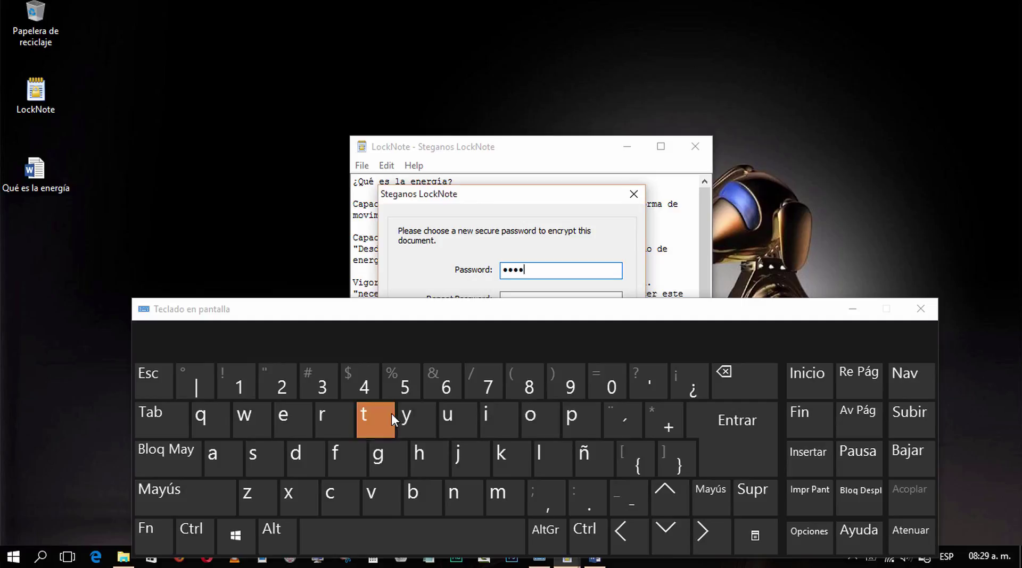
left_click(298, 418)
left_click(335, 493)
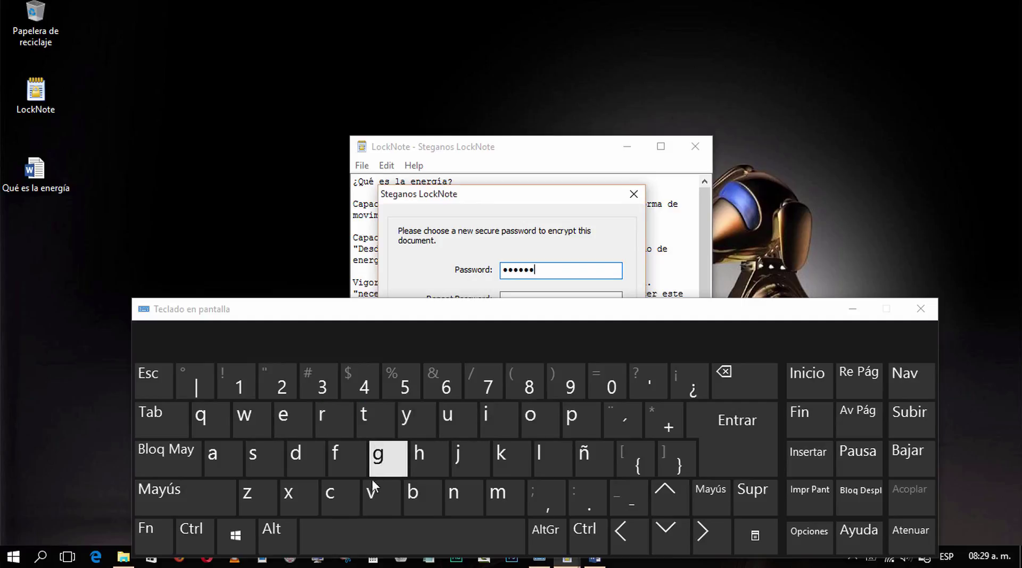
left_click(340, 494)
left_click(500, 429)
left_click(535, 418)
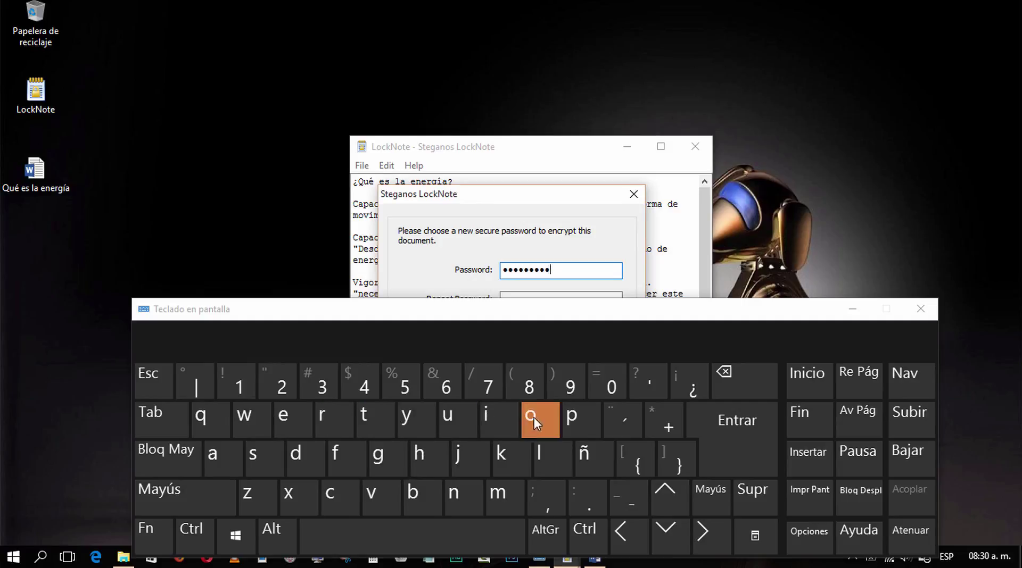
left_click(462, 494)
left_click(226, 391)
- Enter the same password in the Repeat Password field and confirm the note's encryption
left_click_drag(468, 187, 476, 111)
left_click(514, 224)
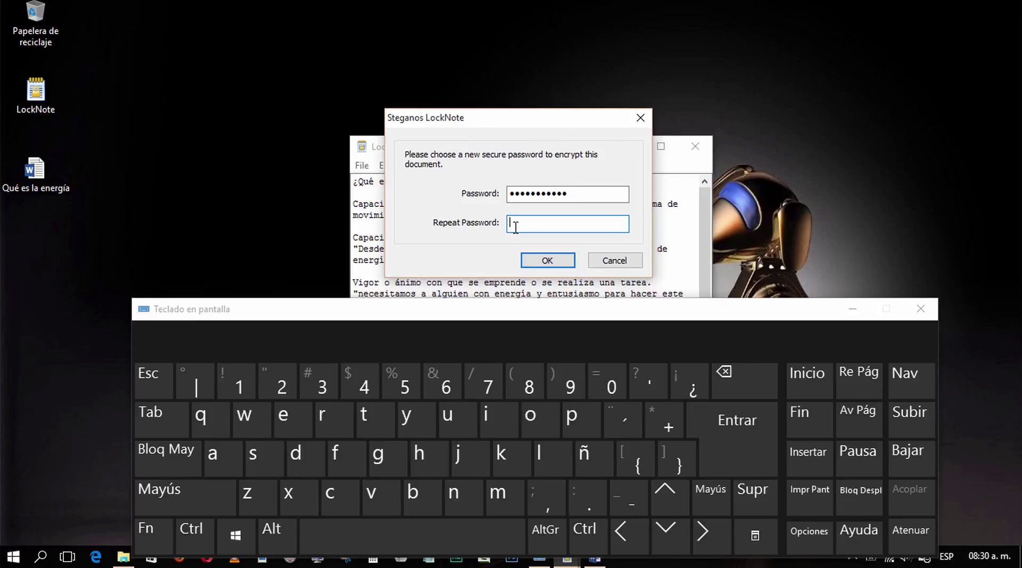
left_click(498, 421)
left_click(529, 421)
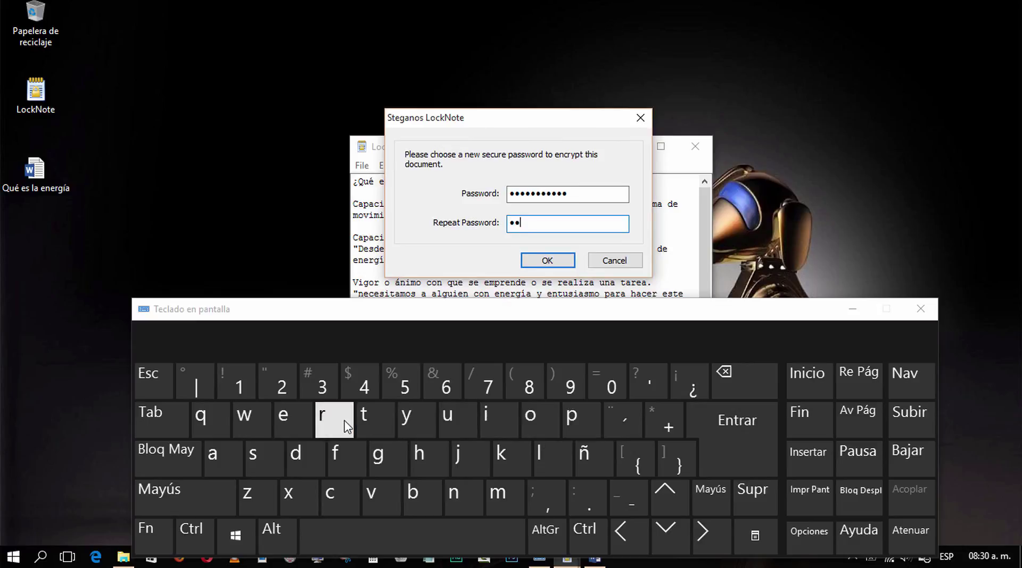
left_click(730, 385)
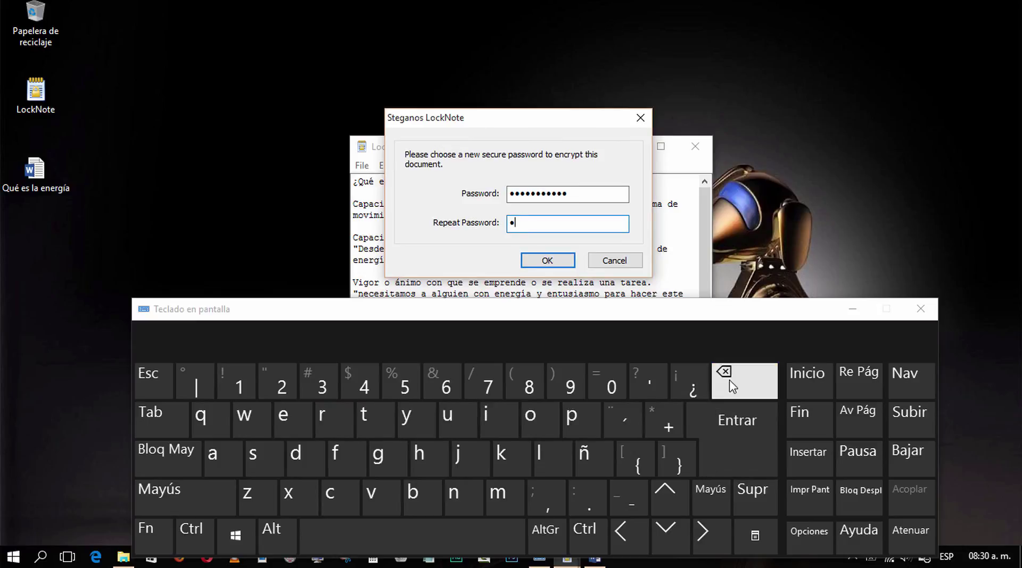
left_click(578, 418)
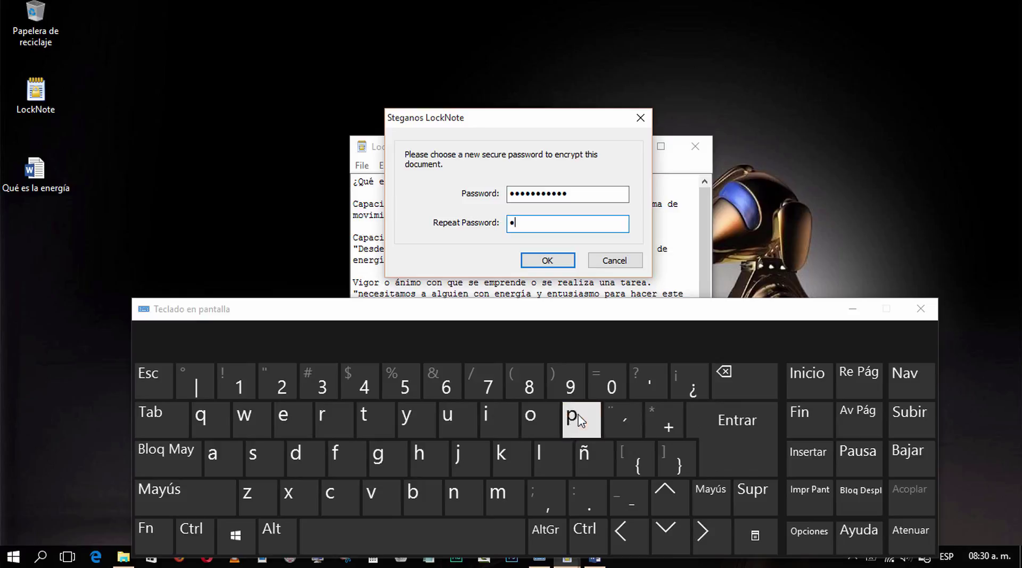
left_click(417, 421)
left_click(540, 421)
left_click(375, 421)
left_click(292, 420)
left_click(341, 497)
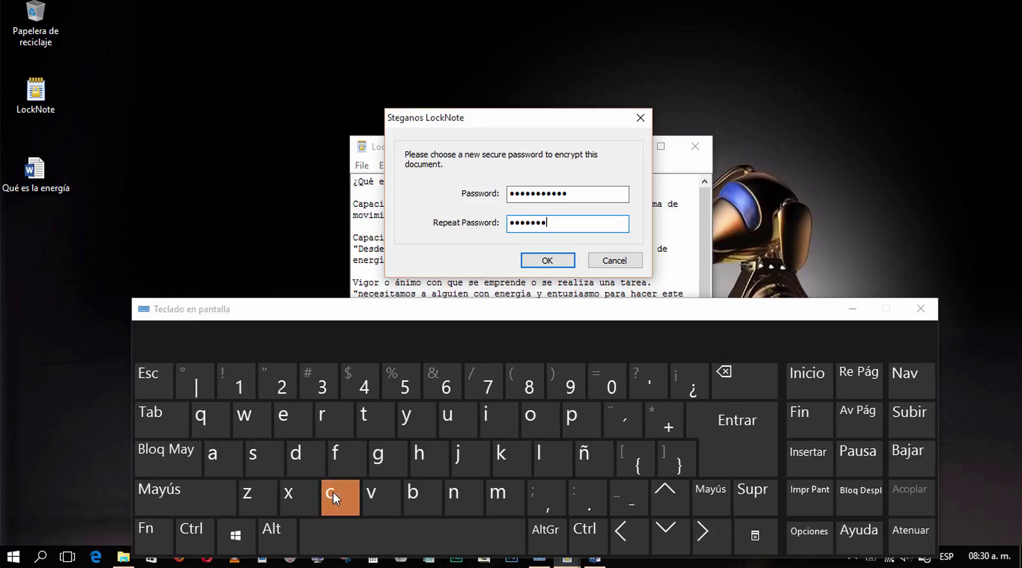
left_click(486, 423)
left_click(530, 420)
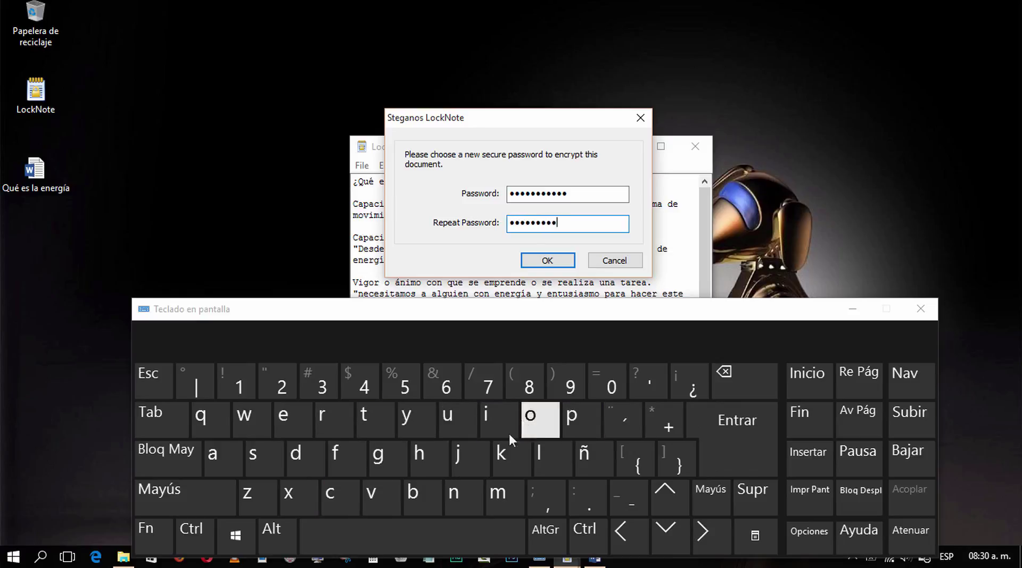
left_click(458, 498)
left_click(237, 386)
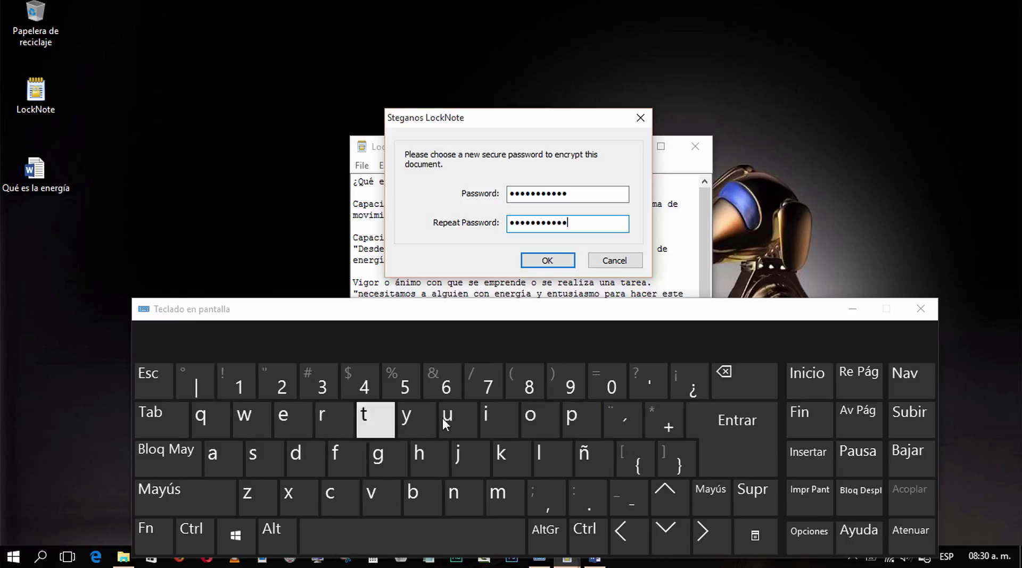
left_click(545, 259)
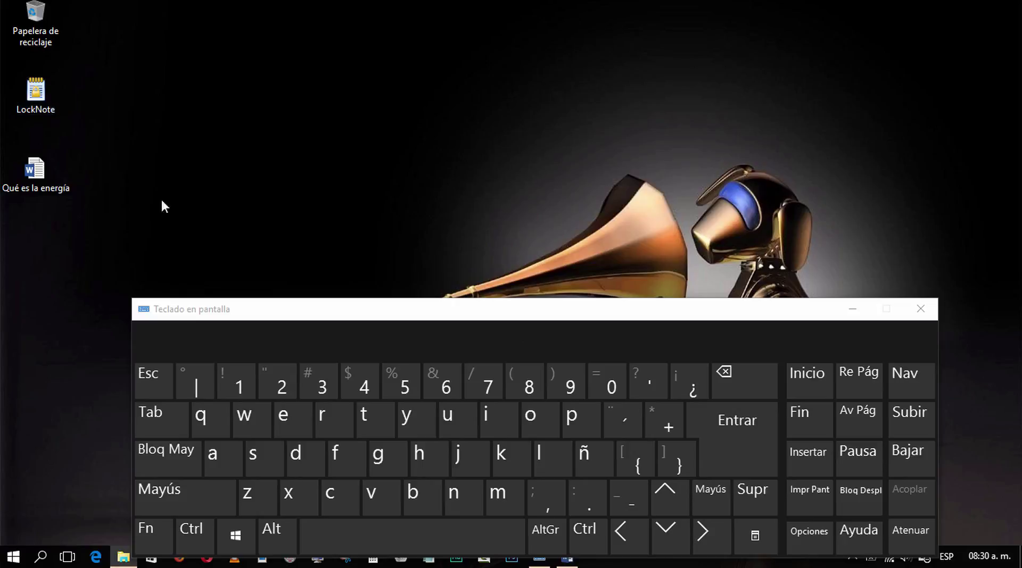
- Reopen LockNote from the desktop to check whether it asks for a password, and cancel the prompt
left_click_drag(223, 311, 238, 356)
double_click(35, 92)
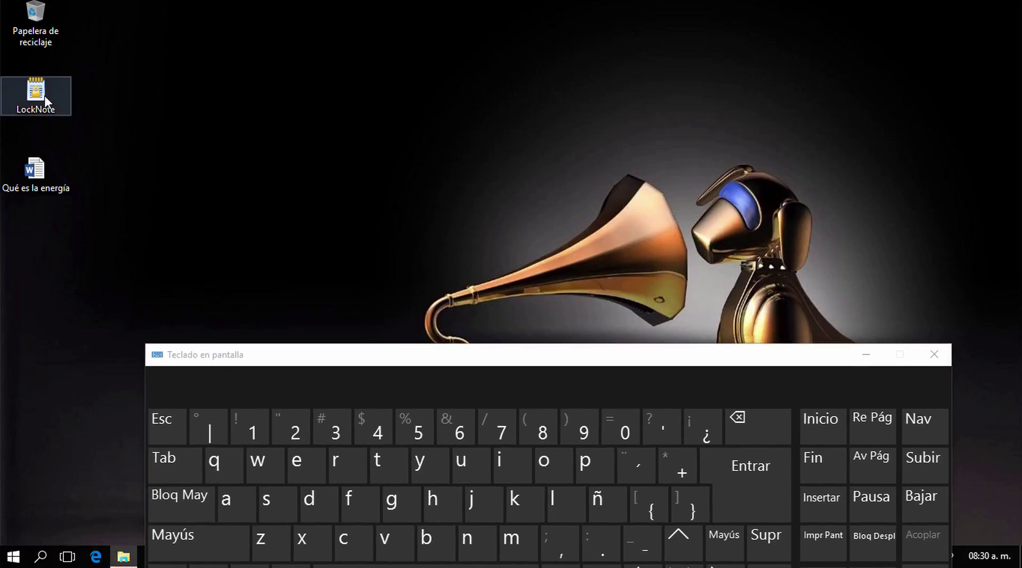
left_click_drag(485, 194, 451, 125)
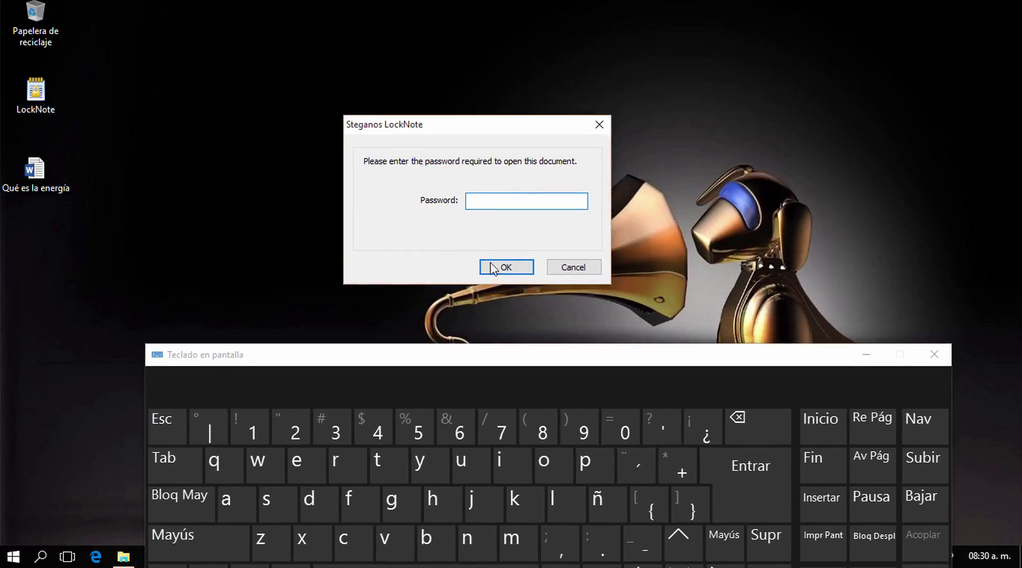
left_click(558, 268)
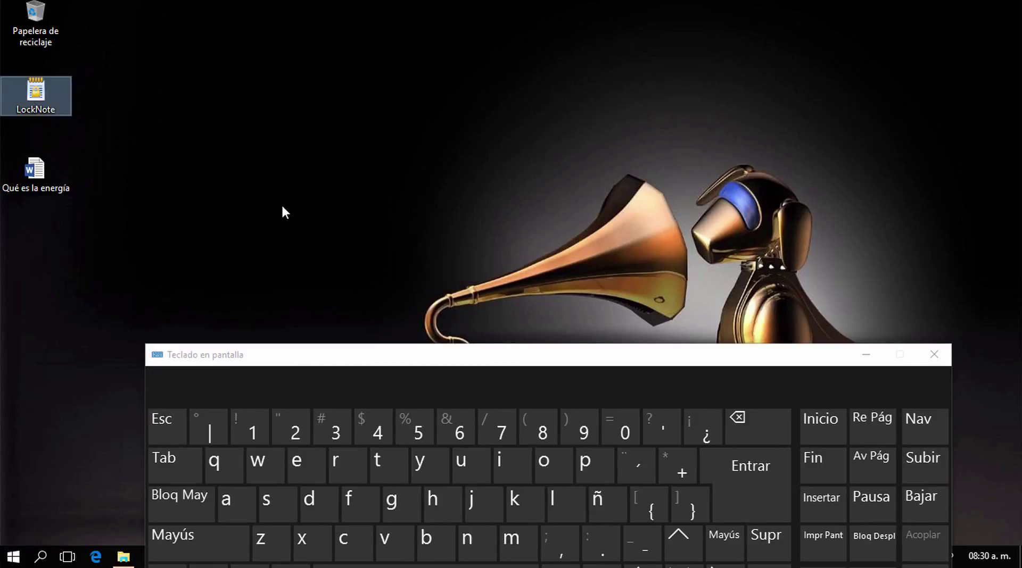
- Test the note's protection by trying to open LockNote from the desktop with incorrect passwords, dismissing each error
double_click(26, 100)
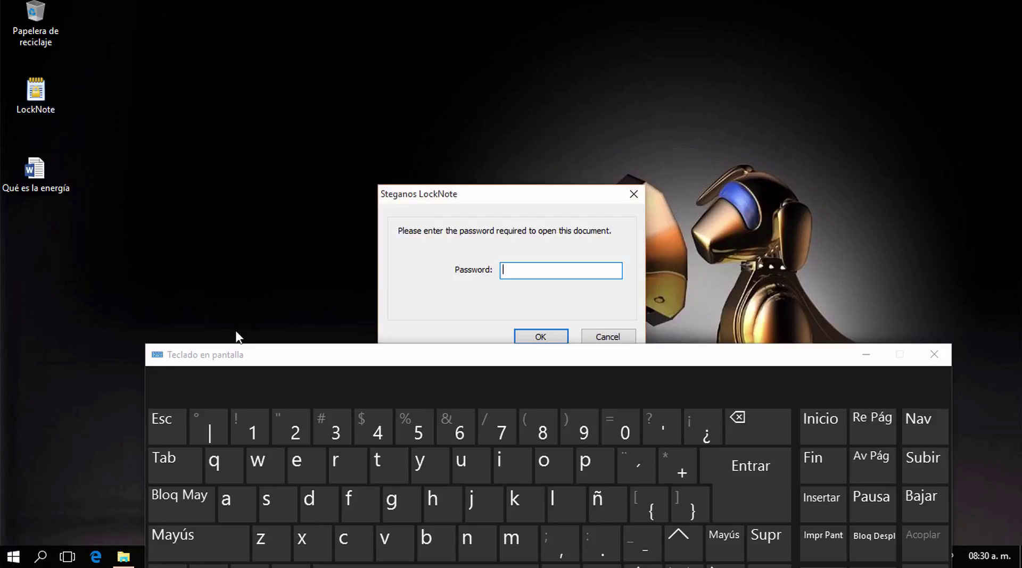
left_click(424, 458)
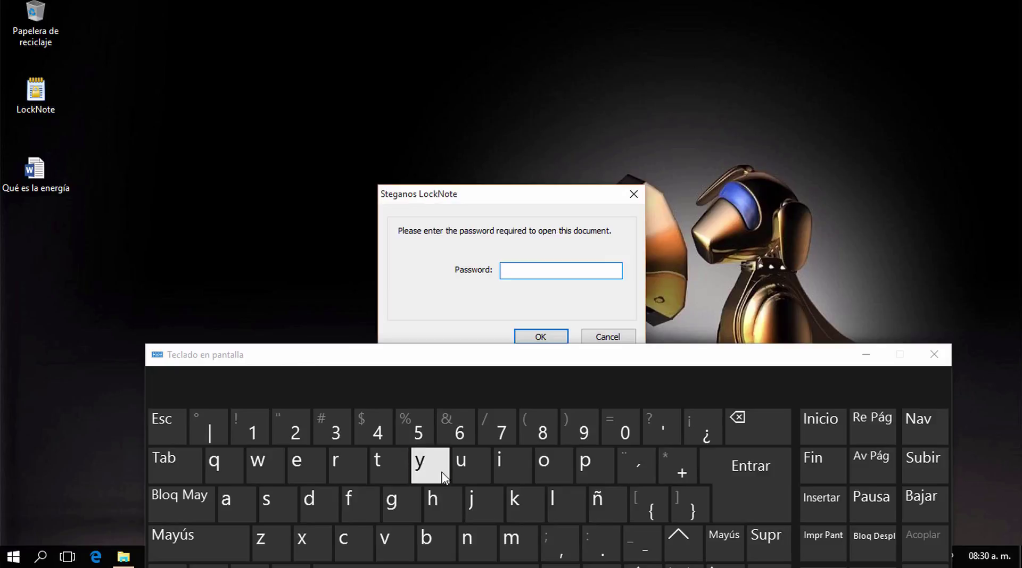
left_click(441, 505)
left_click(441, 506)
left_click(445, 503)
type("y")
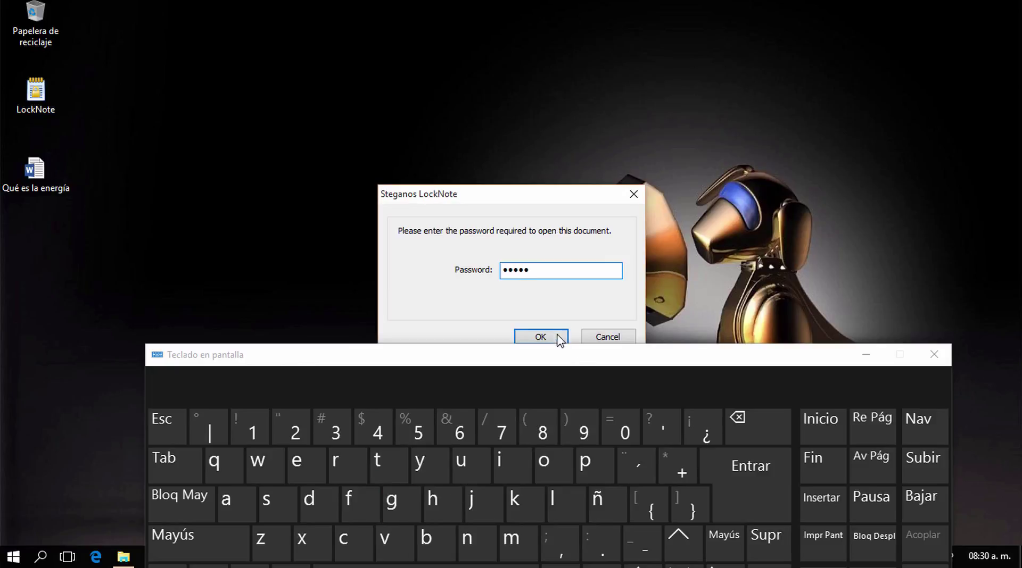
left_click(540, 336)
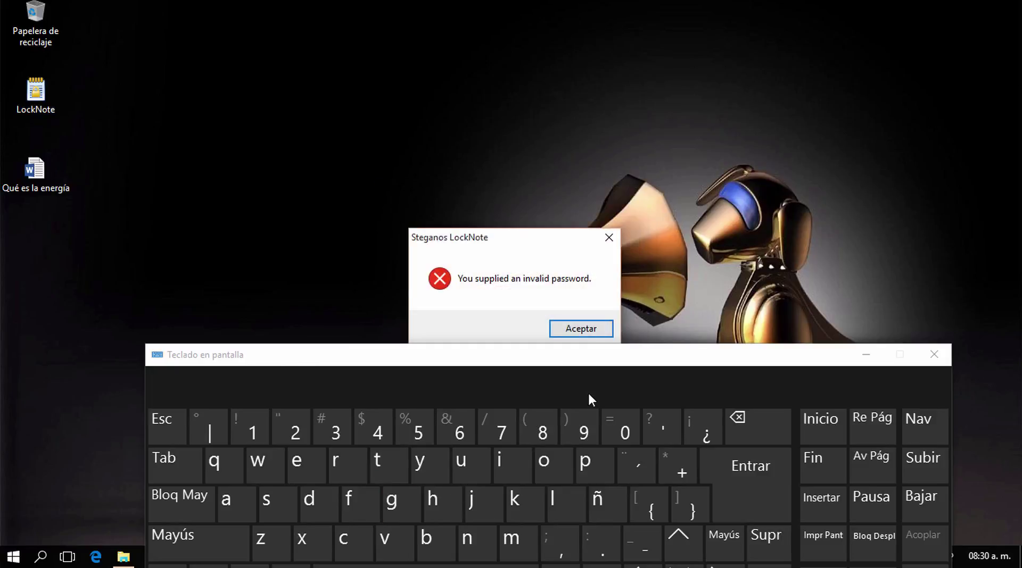
left_click(583, 331)
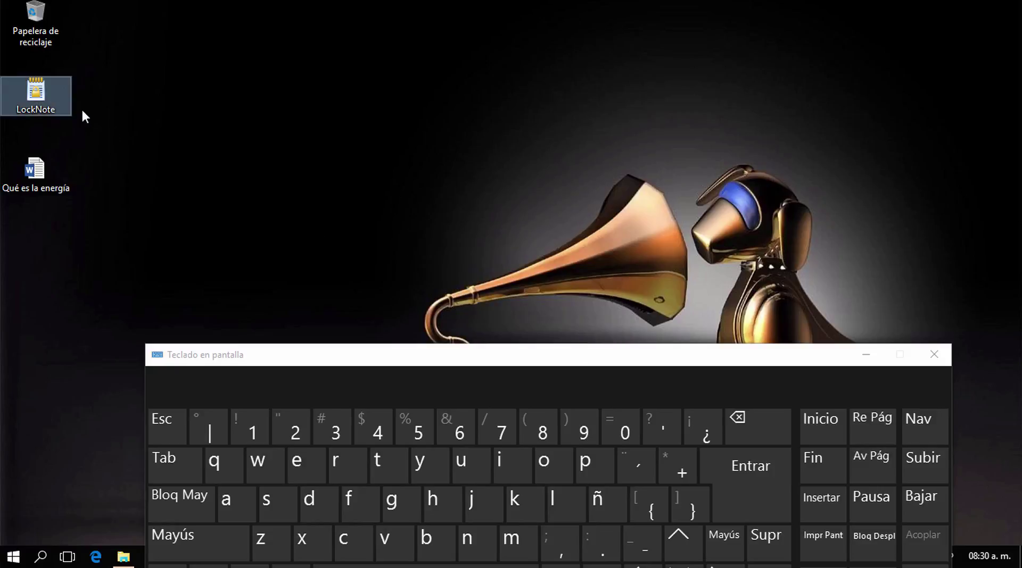
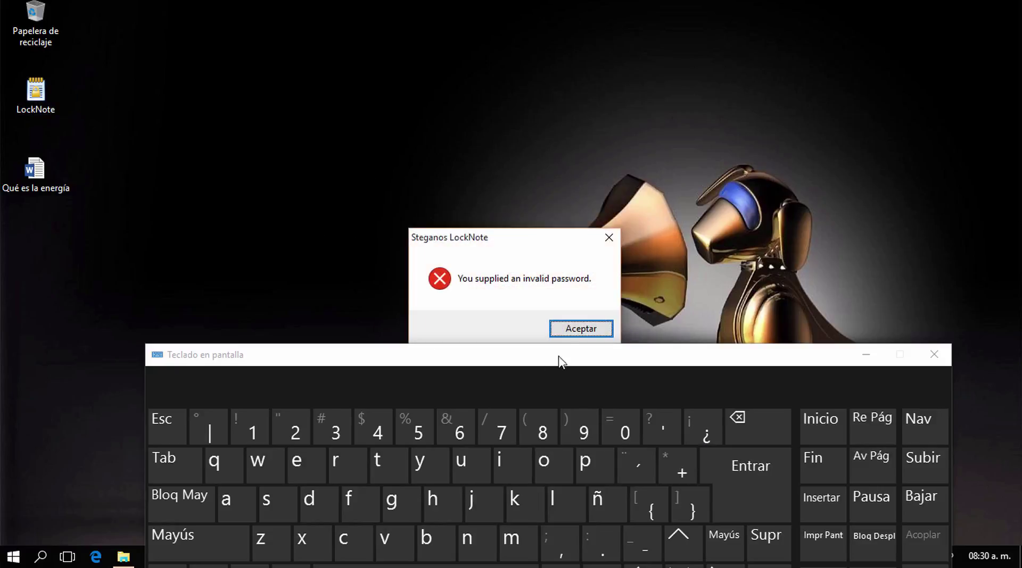
left_click(563, 327)
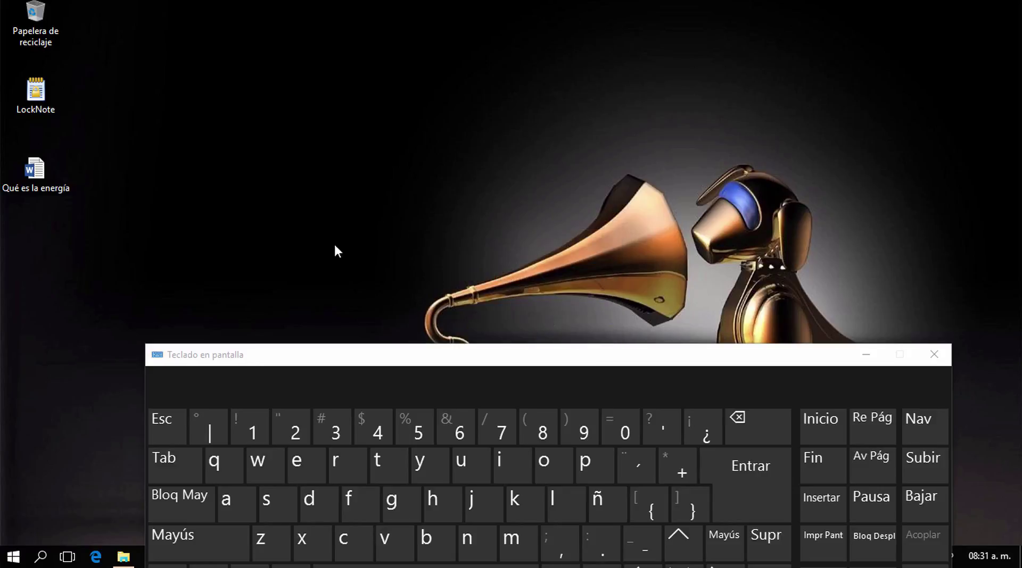
- Reopen LockNote from the desktop and unlock the note by entering the correct password with the on-screen keyboard
double_click(47, 108)
left_click(545, 464)
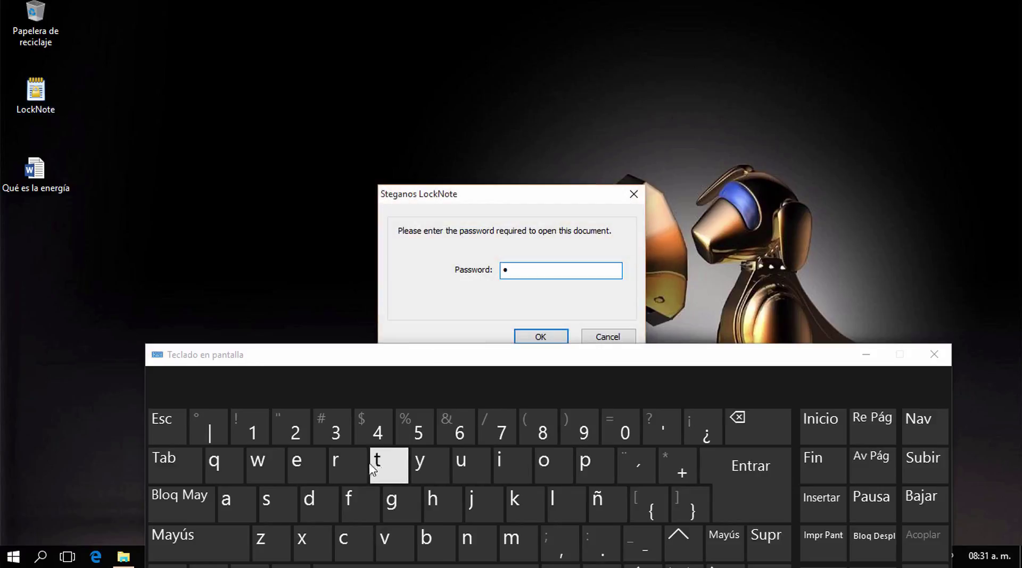
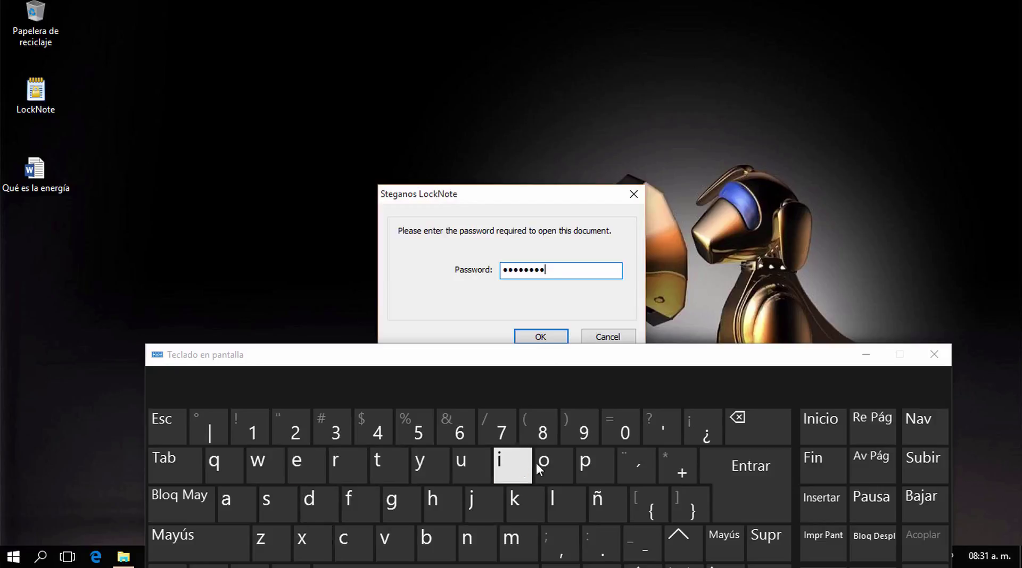
left_click(540, 467)
left_click(468, 540)
left_click(251, 428)
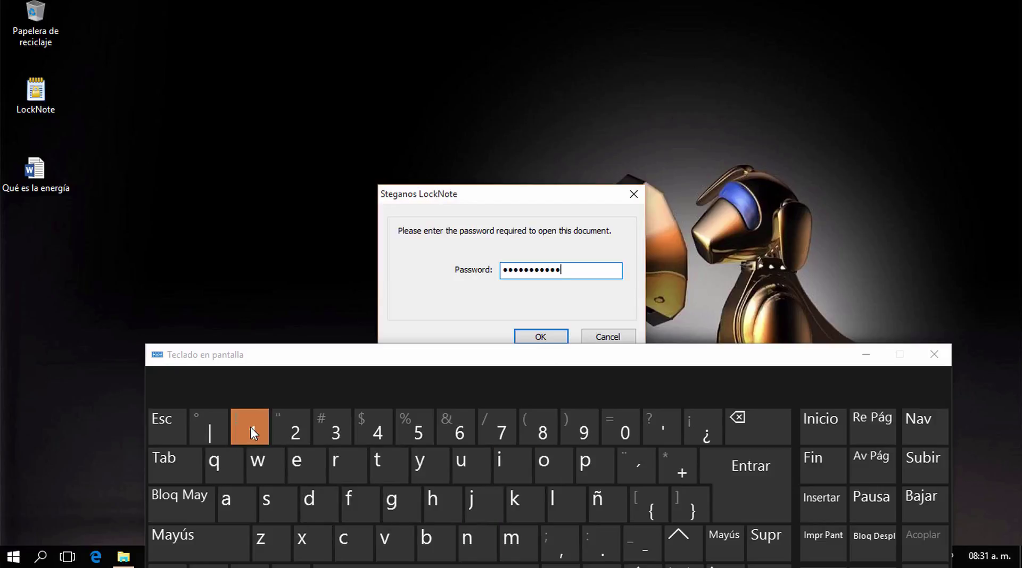
left_click(547, 338)
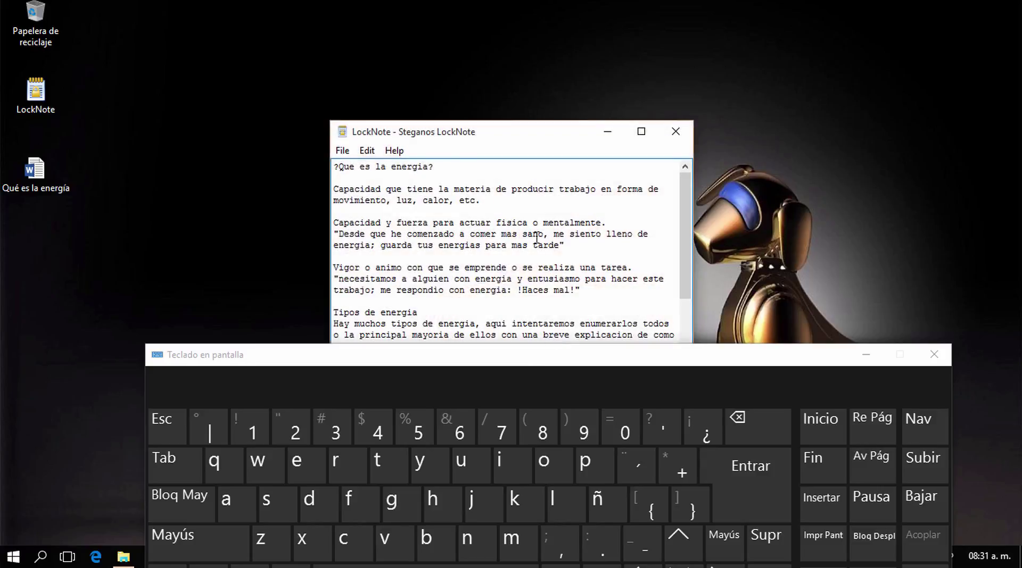
- Move the on-screen keyboard clear of the LockNote window to uncover the note's text
left_click_drag(759, 353, 737, 463)
left_click(606, 267)
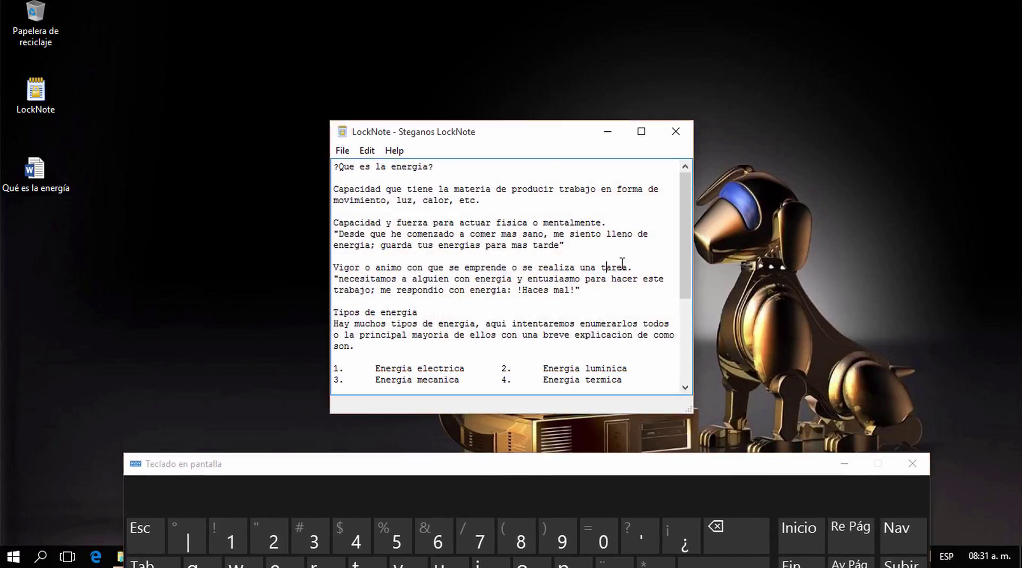
mouse_move(682, 199)
left_mouse_down()
mouse_move(681, 291)
mouse_move(664, 199)
left_mouse_up()
left_click(342, 150)
left_click(420, 288)
left_click(33, 101)
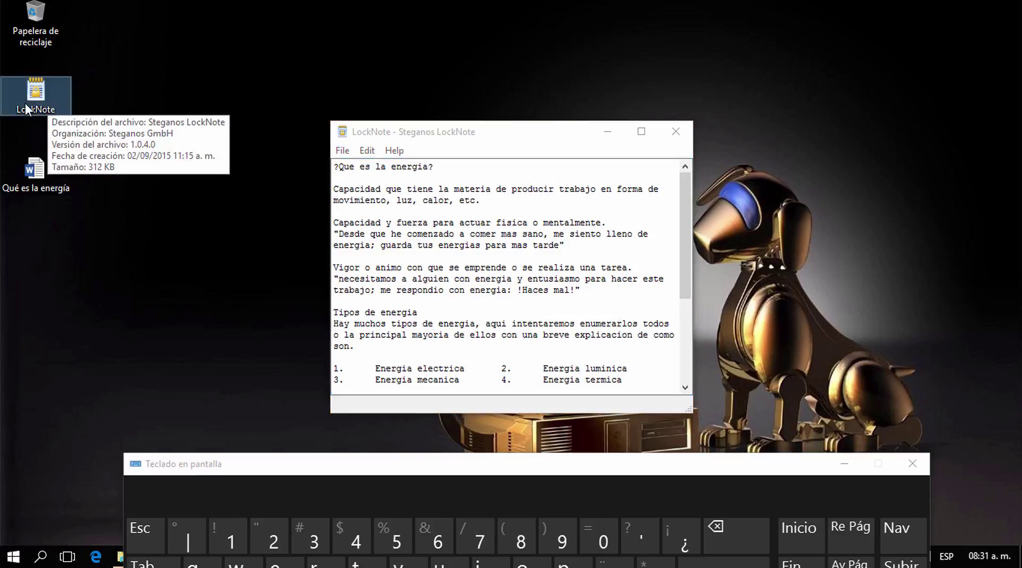
left_click(103, 120)
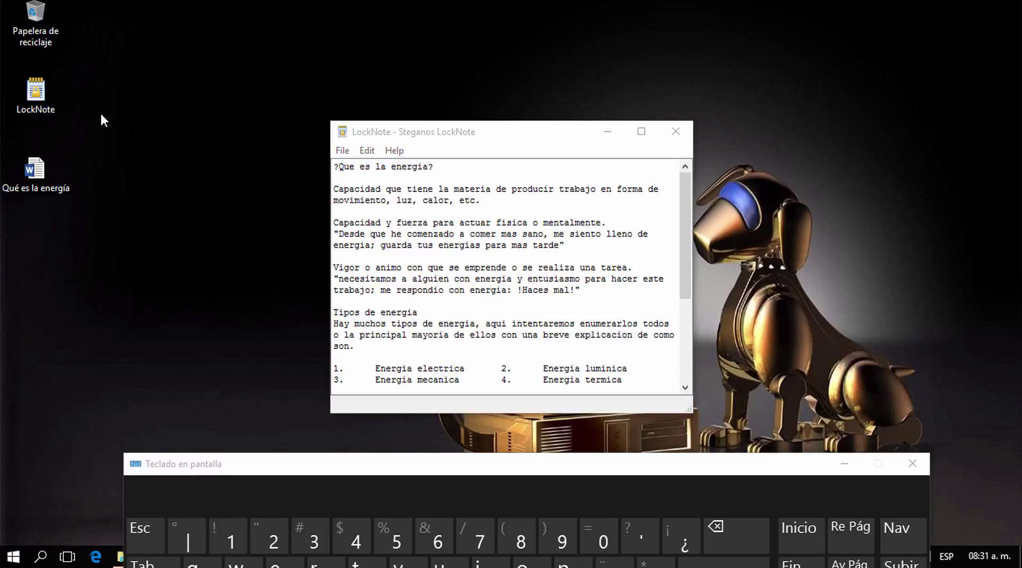
- Search the note downward for "energia", continue to the next match, and close the search
left_click(361, 223)
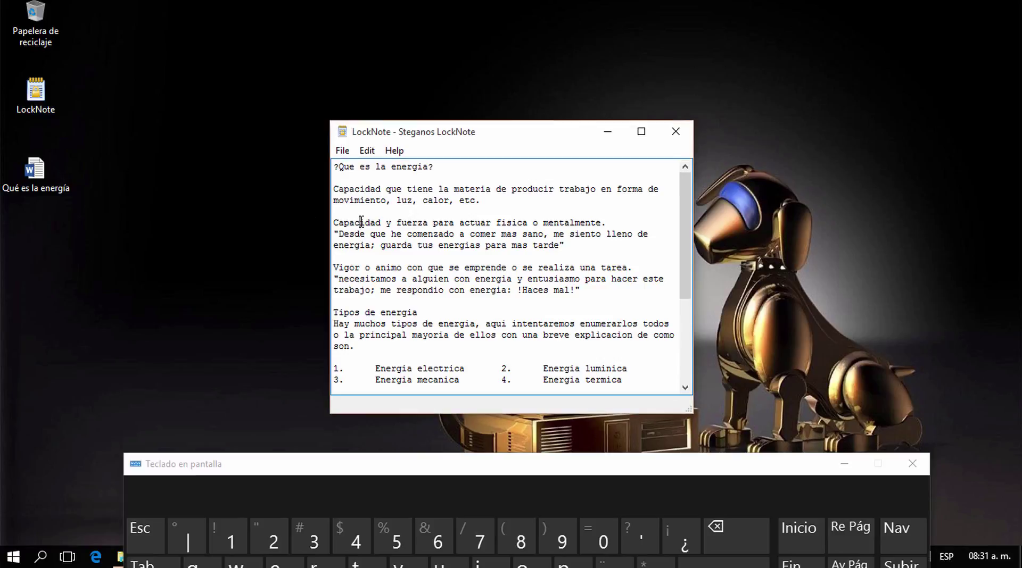
left_click(367, 151)
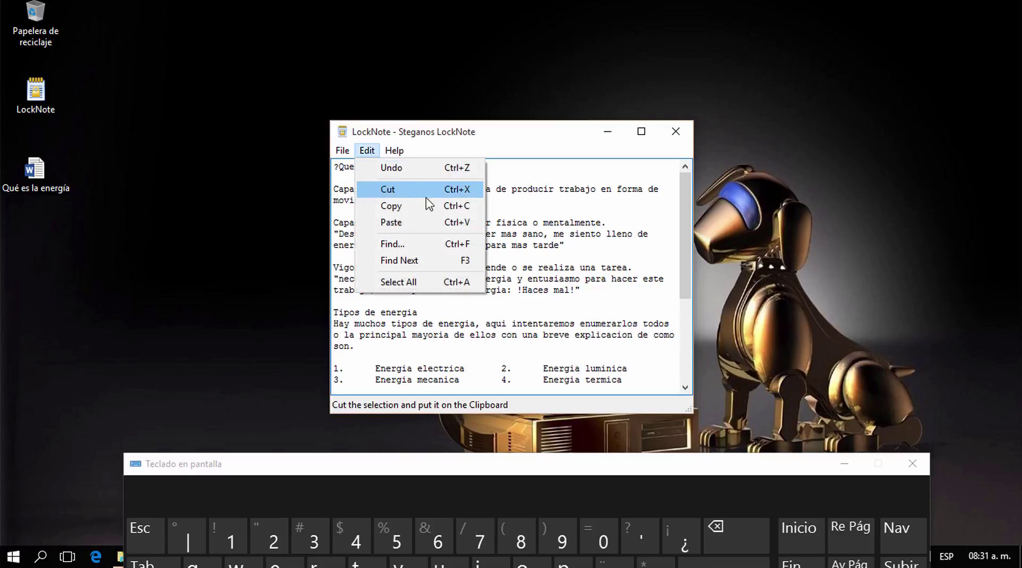
left_click(456, 245)
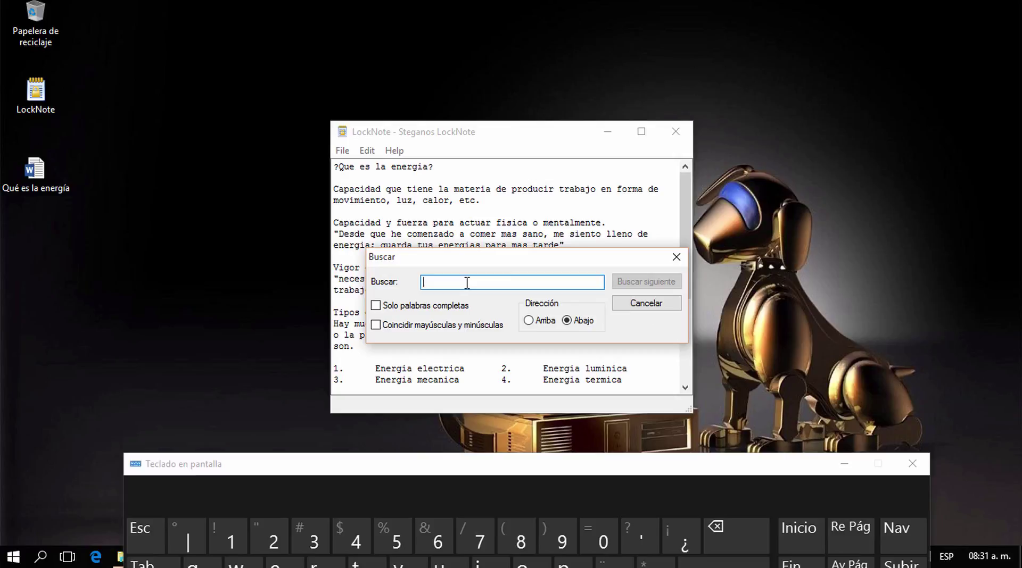
type("energia")
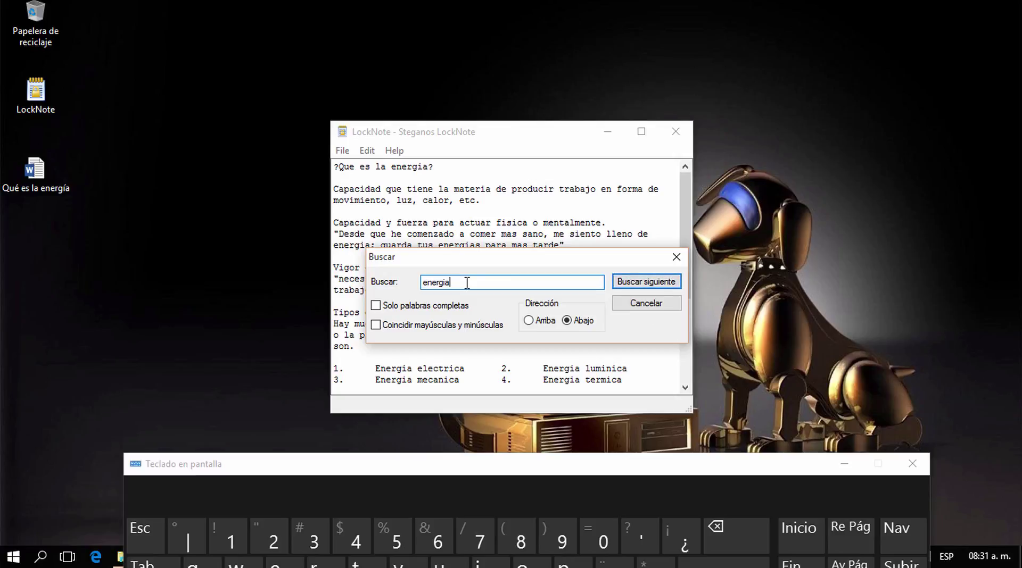
left_click(636, 287)
left_click_drag(406, 258, 464, 276)
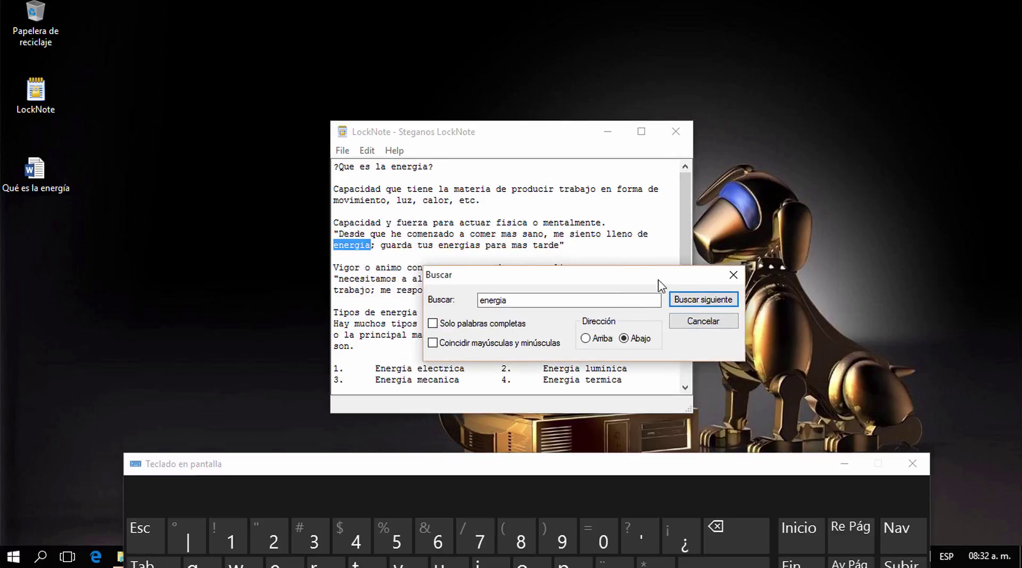
left_click(697, 300)
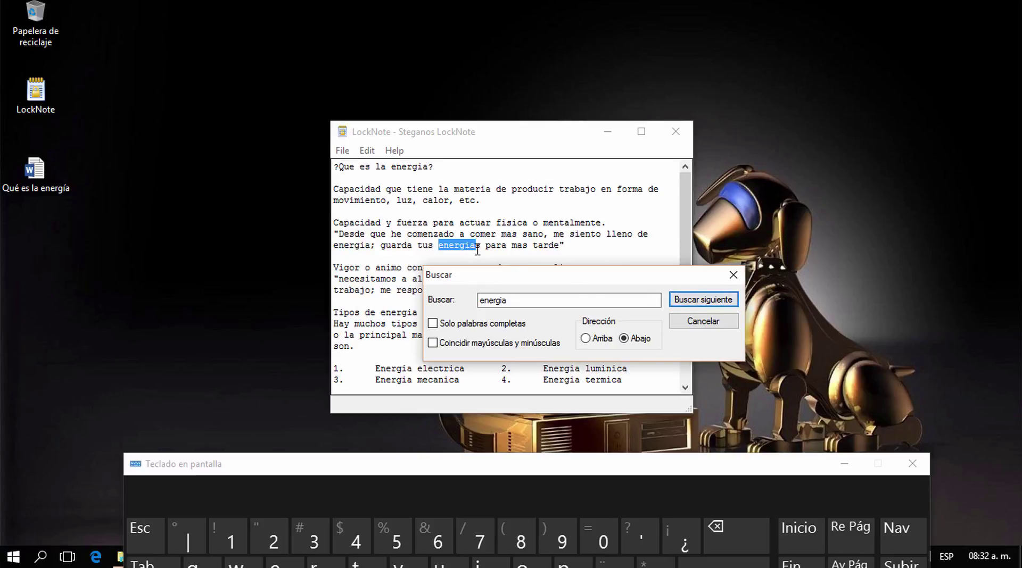
left_click(734, 275)
left_click(639, 258)
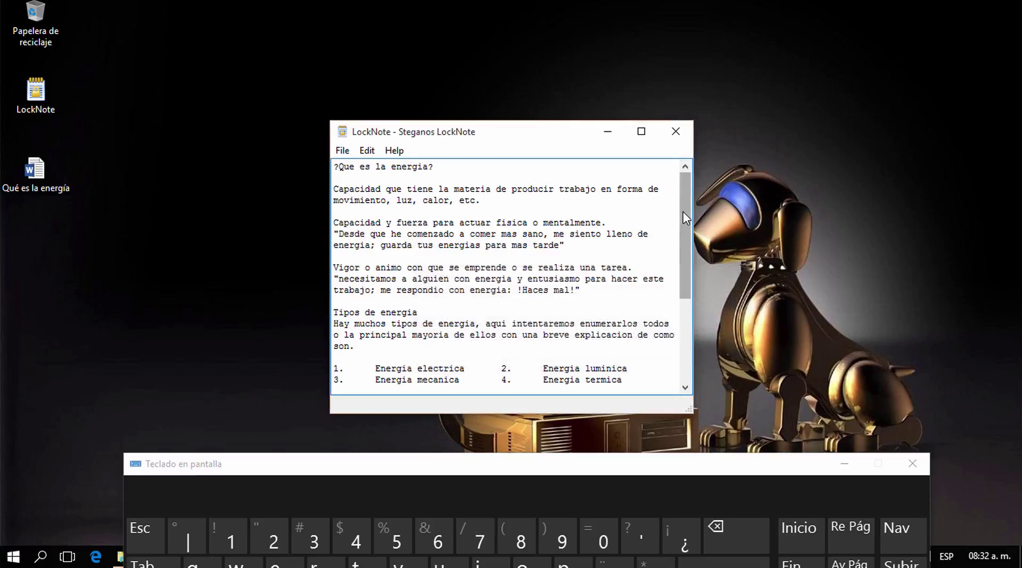
- Close the LockNote note and the on-screen keyboard
left_click_drag(684, 218, 685, 181)
left_click(676, 131)
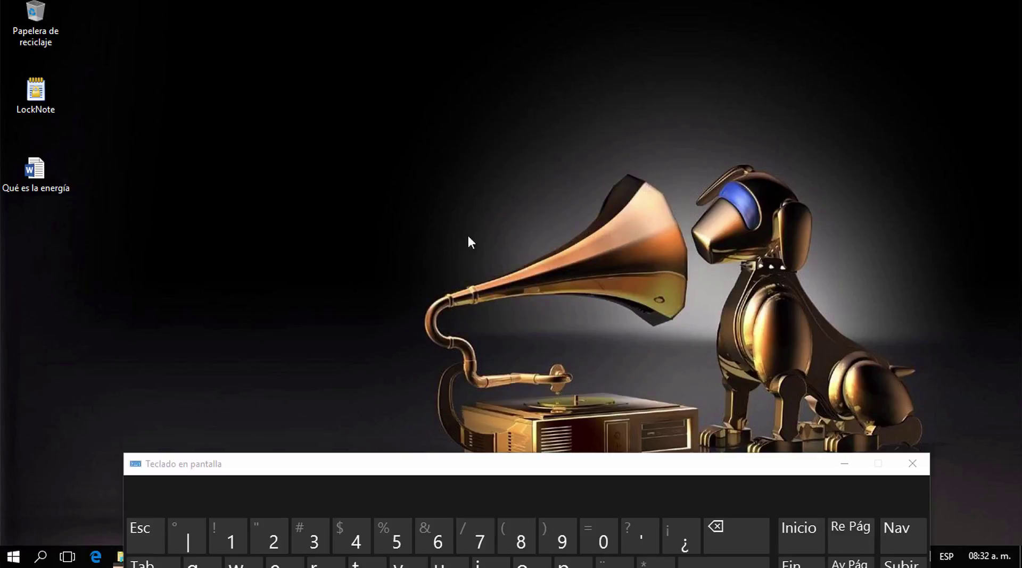
left_click_drag(484, 471, 499, 184)
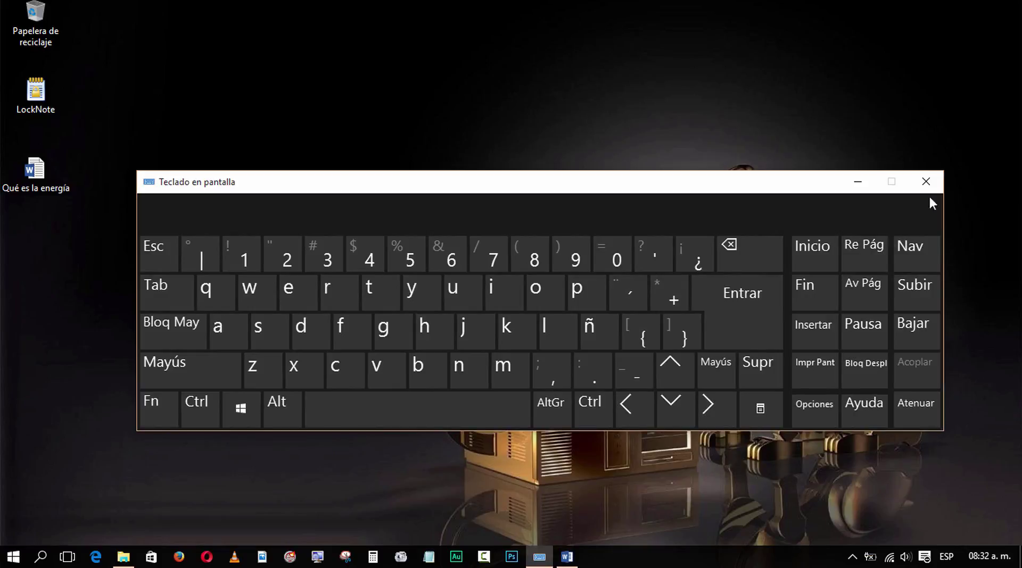
left_click(927, 181)
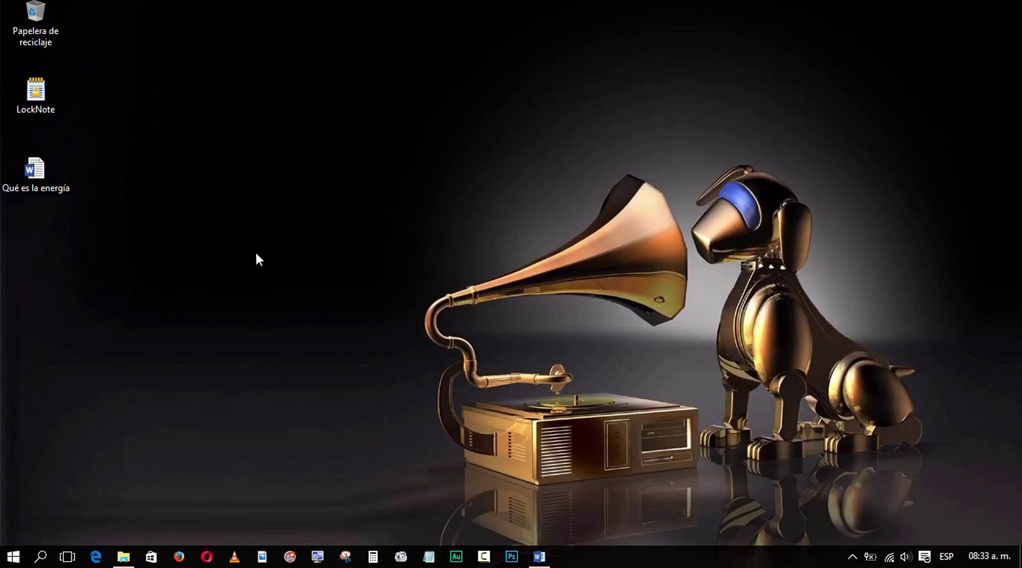
- Close the "Qué es la energía" document in Word without keeping the last copied item
left_click(539, 557)
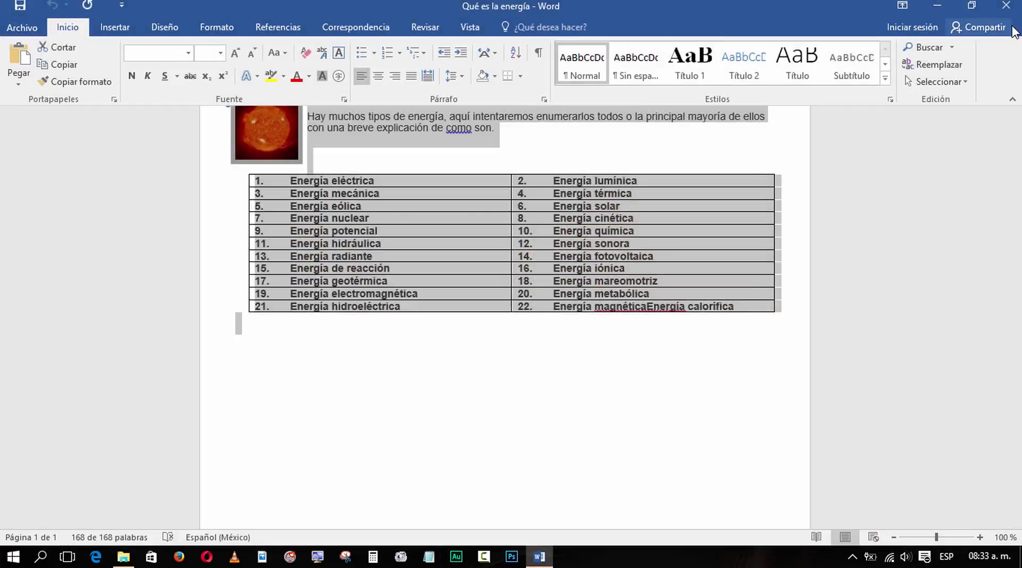
left_click(1006, 6)
left_click(540, 323)
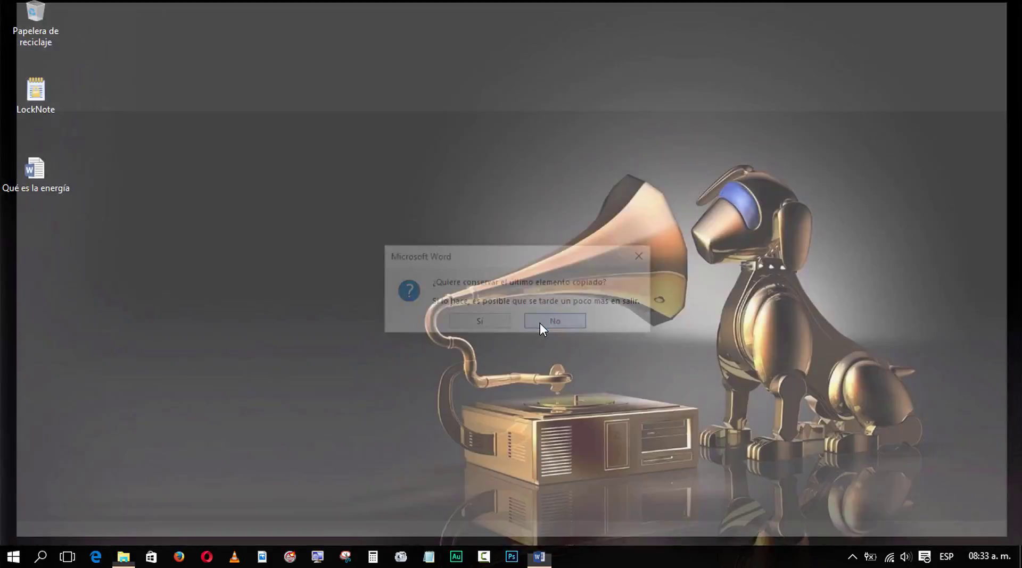